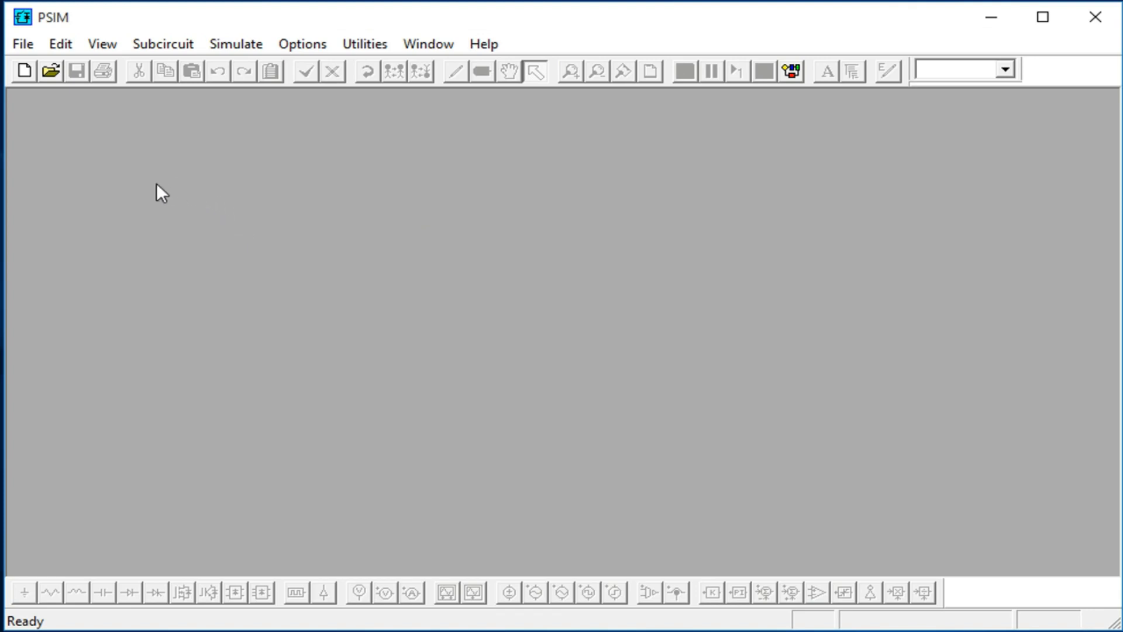
Create a new blank schematic and maximize its window
{"action": "left_click", "coordinate": [23, 69]}
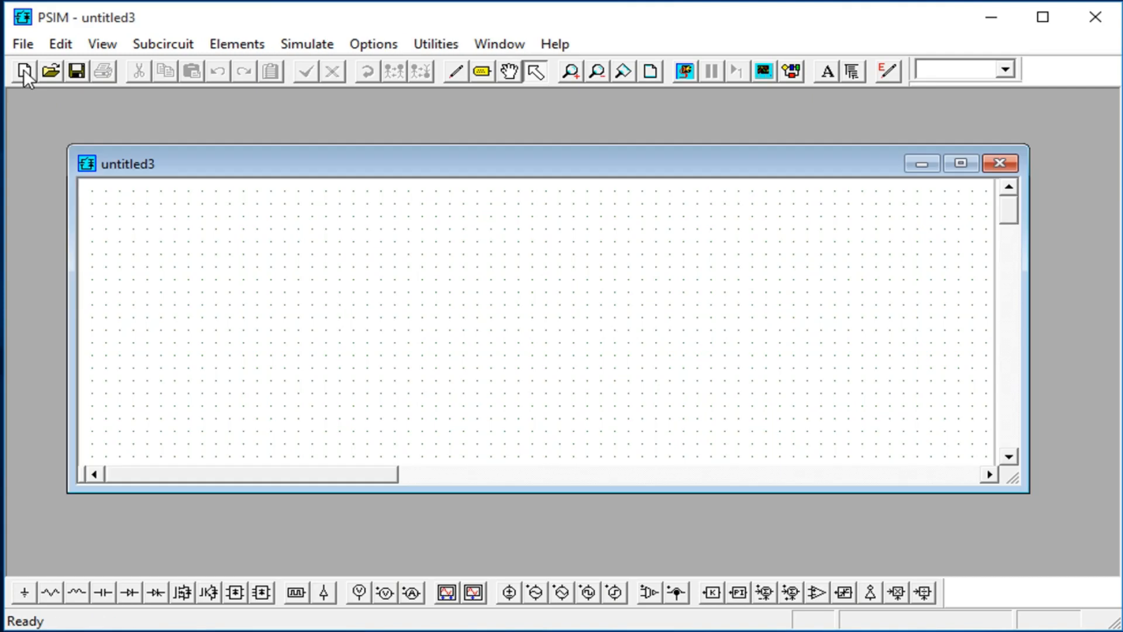
{"action": "double_click", "coordinate": [388, 166]}
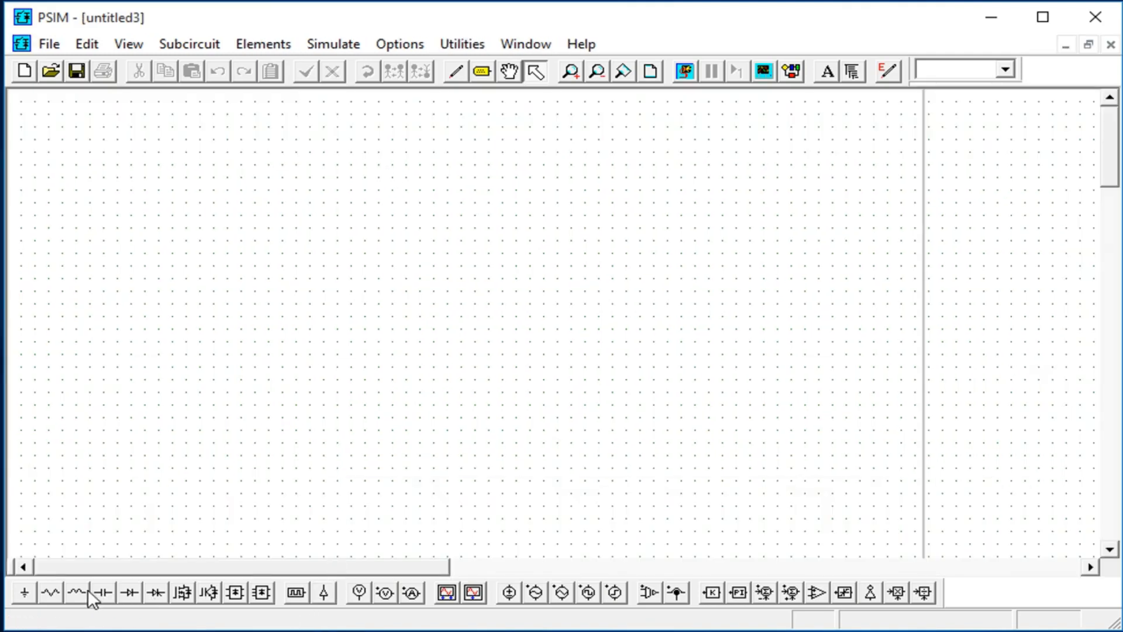
{"action": "left_click", "coordinate": [26, 594]}
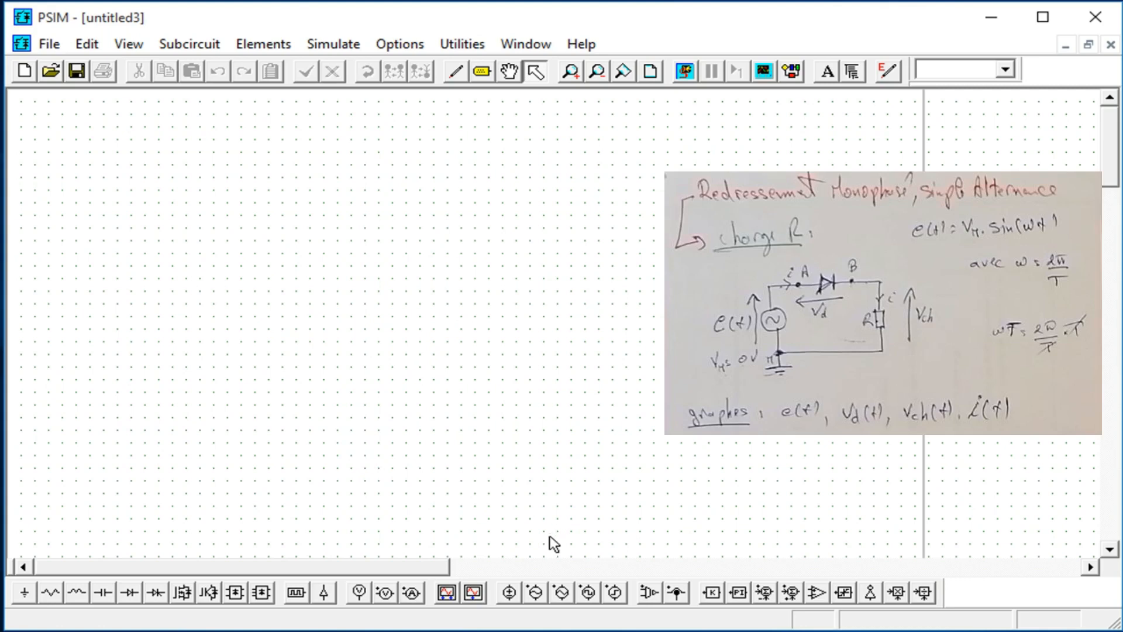
Place a vertical sinusoidal voltage source and a horizontal diode above and to the right of it
{"action": "left_click", "coordinate": [535, 592]}
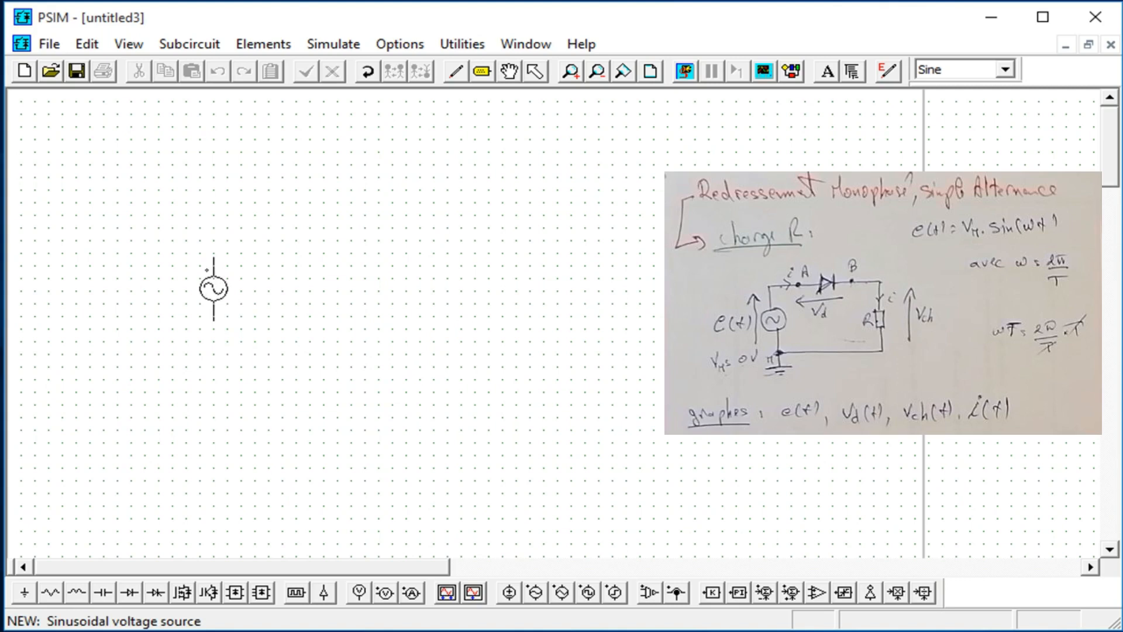
{"action": "left_click", "coordinate": [214, 286]}
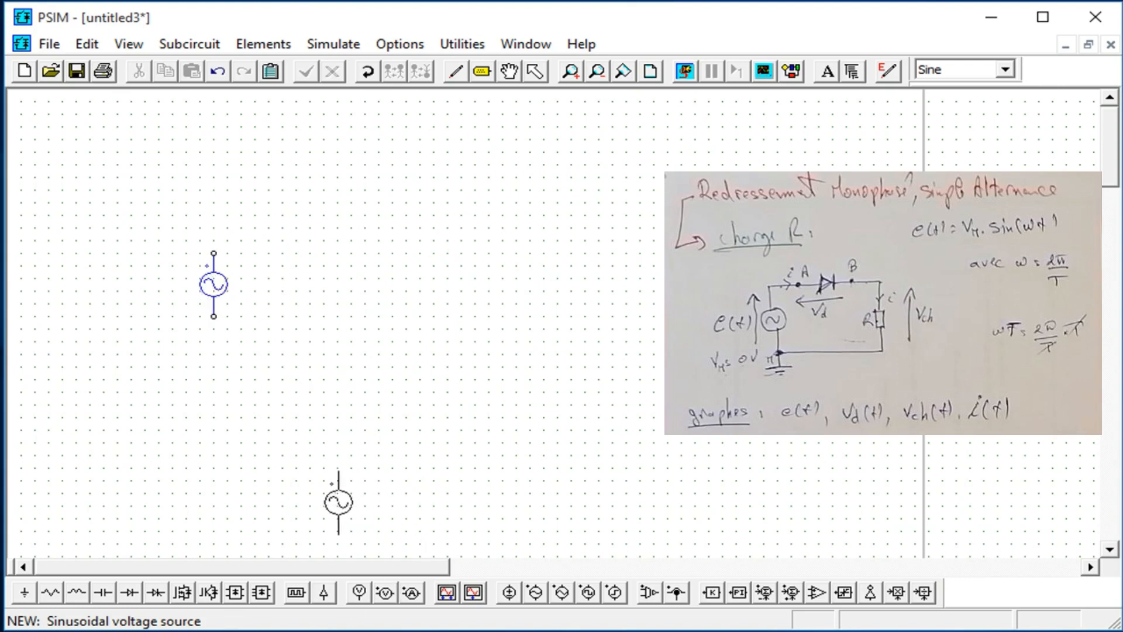
{"action": "left_click", "coordinate": [130, 593]}
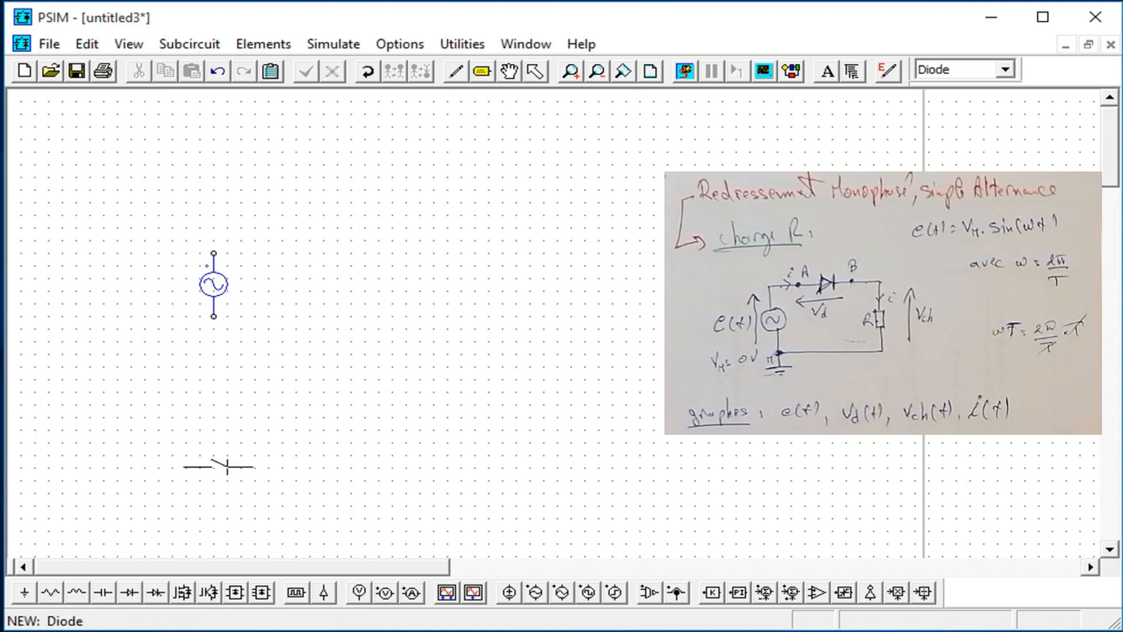
{"action": "left_click", "coordinate": [358, 202]}
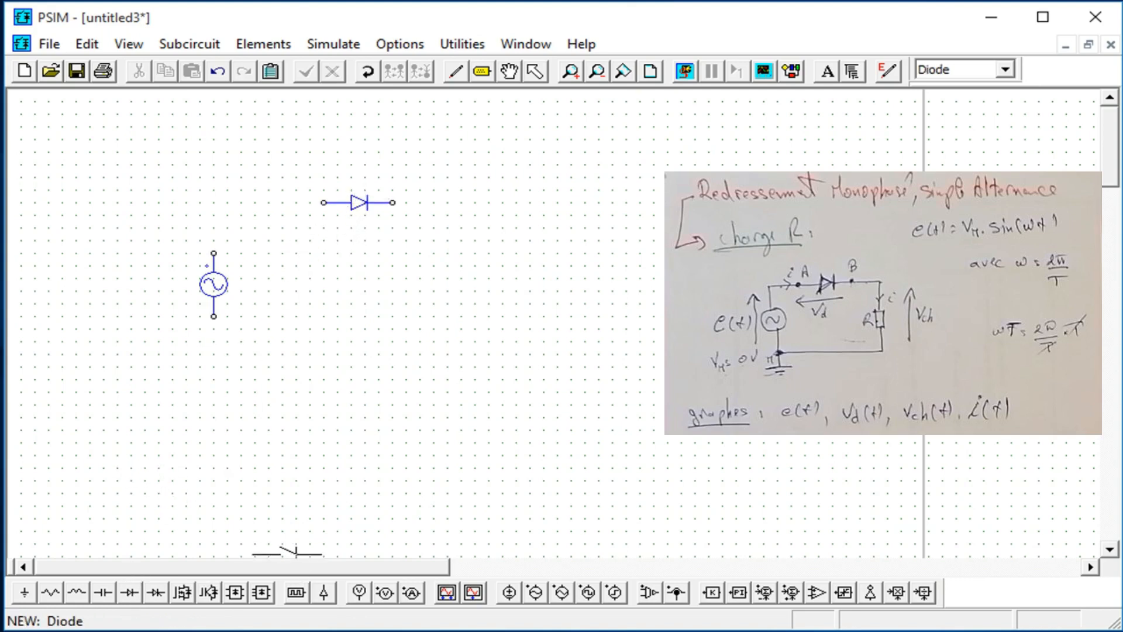
Place a resistor rotated to vertical on the far side of the diode, and a ground directly below the source
{"action": "left_click", "coordinate": [51, 593]}
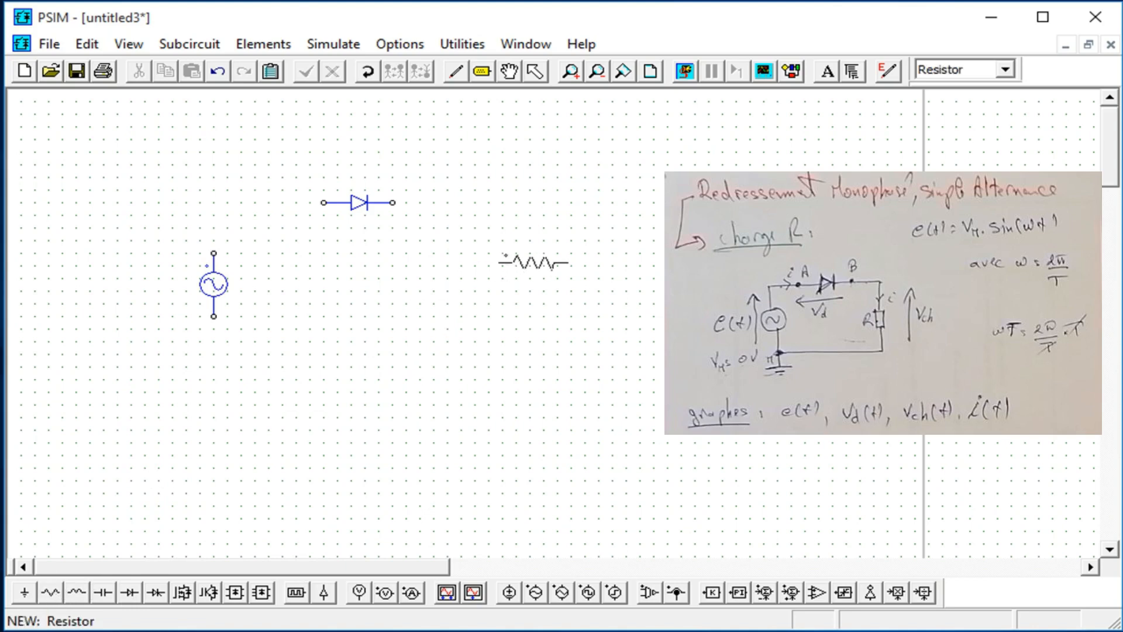
{"action": "right_click", "coordinate": [509, 281]}
{"action": "left_click", "coordinate": [543, 272]}
{"action": "left_click", "coordinate": [25, 592]}
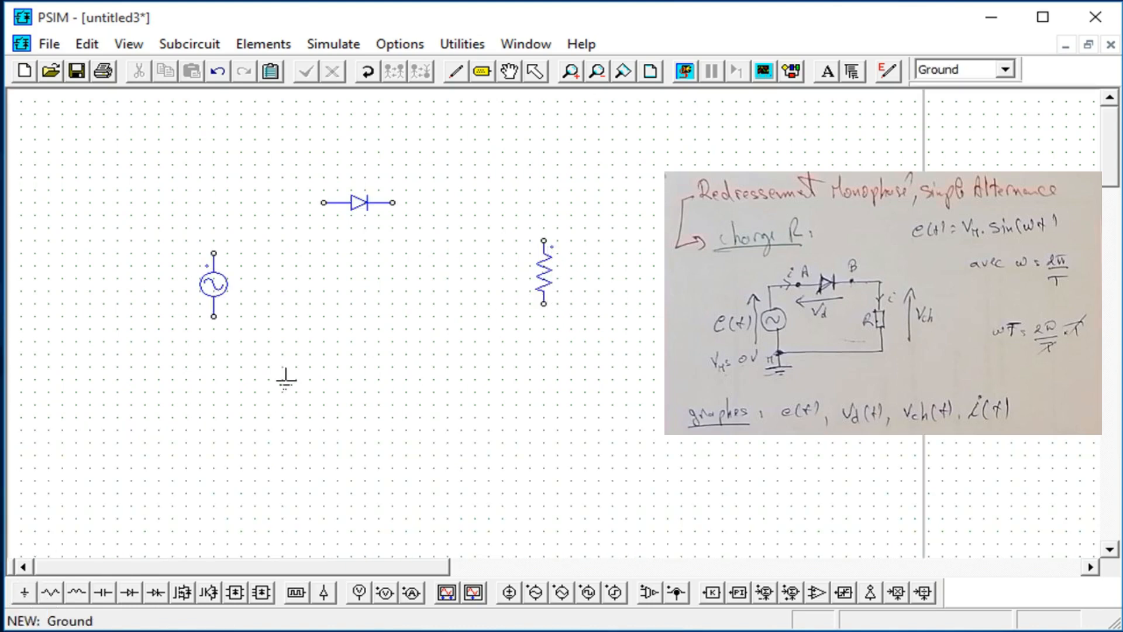
{"action": "left_click", "coordinate": [213, 381]}
Wire the source, diode and resistor into a closed series loop, with the return line and source's lower terminal tied to ground
{"action": "left_click", "coordinate": [456, 71]}
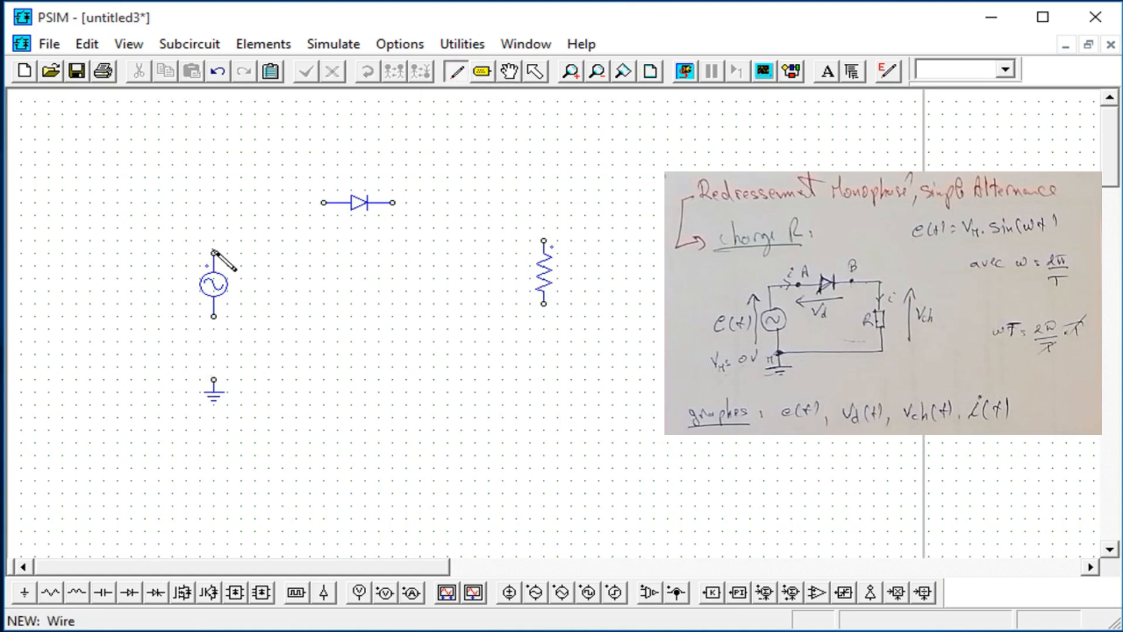
{"action": "left_click_drag", "start_coordinate": [213, 253], "coordinate": [327, 203]}
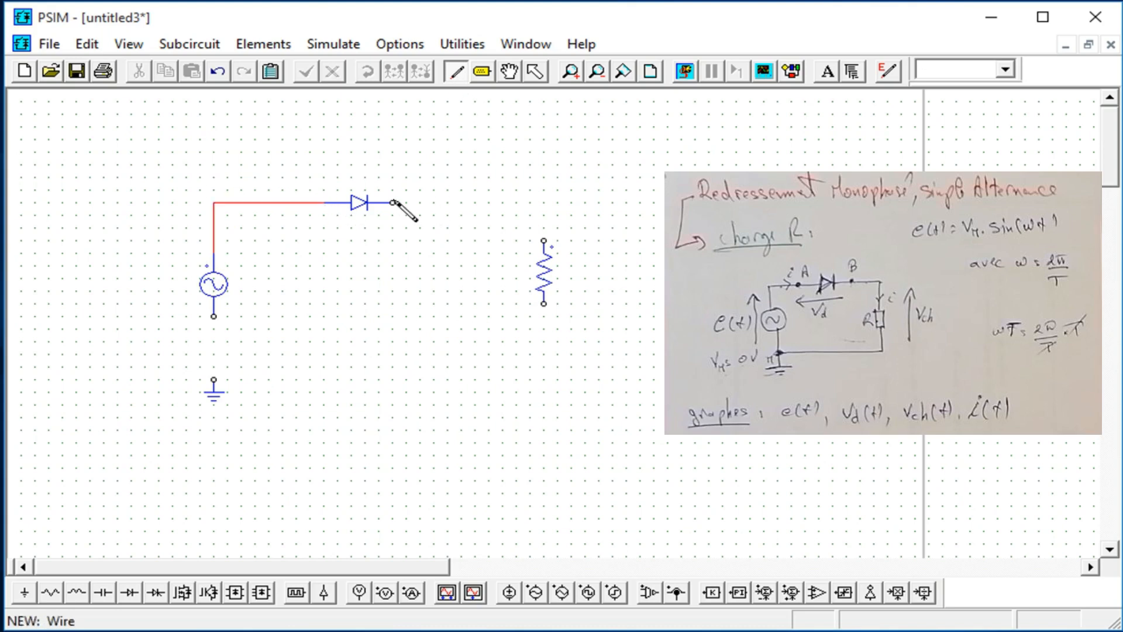
{"action": "mouse_move", "coordinate": [392, 201]}
{"action": "left_mouse_down"}
{"action": "mouse_move", "coordinate": [560, 231]}
{"action": "mouse_move", "coordinate": [543, 241]}
{"action": "left_mouse_up"}
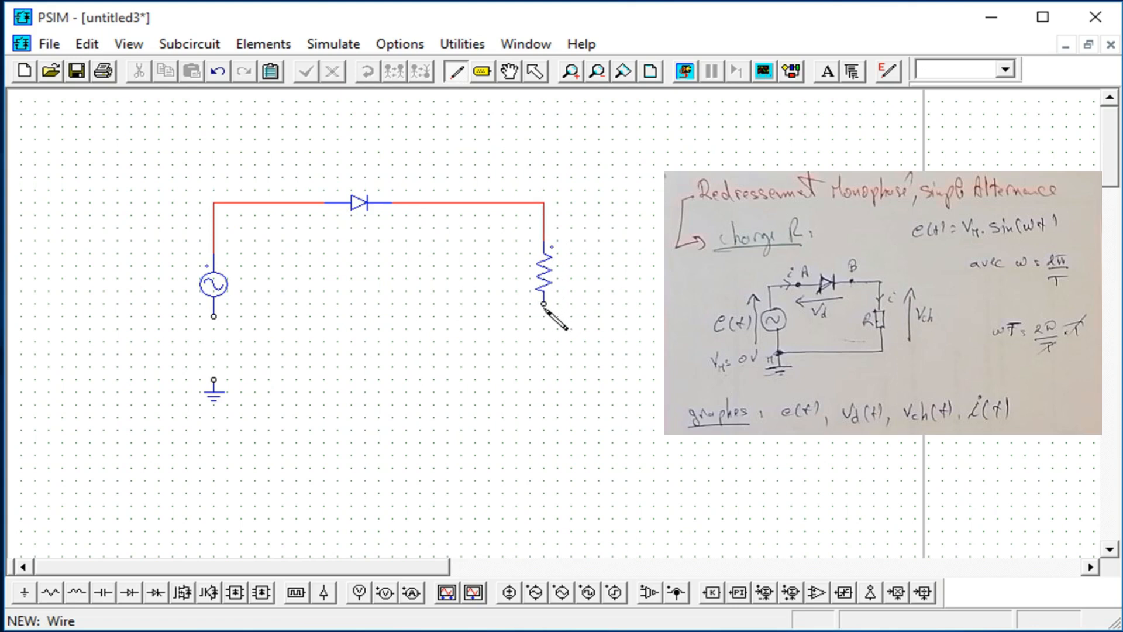
{"action": "left_click_drag", "start_coordinate": [552, 309], "coordinate": [214, 380]}
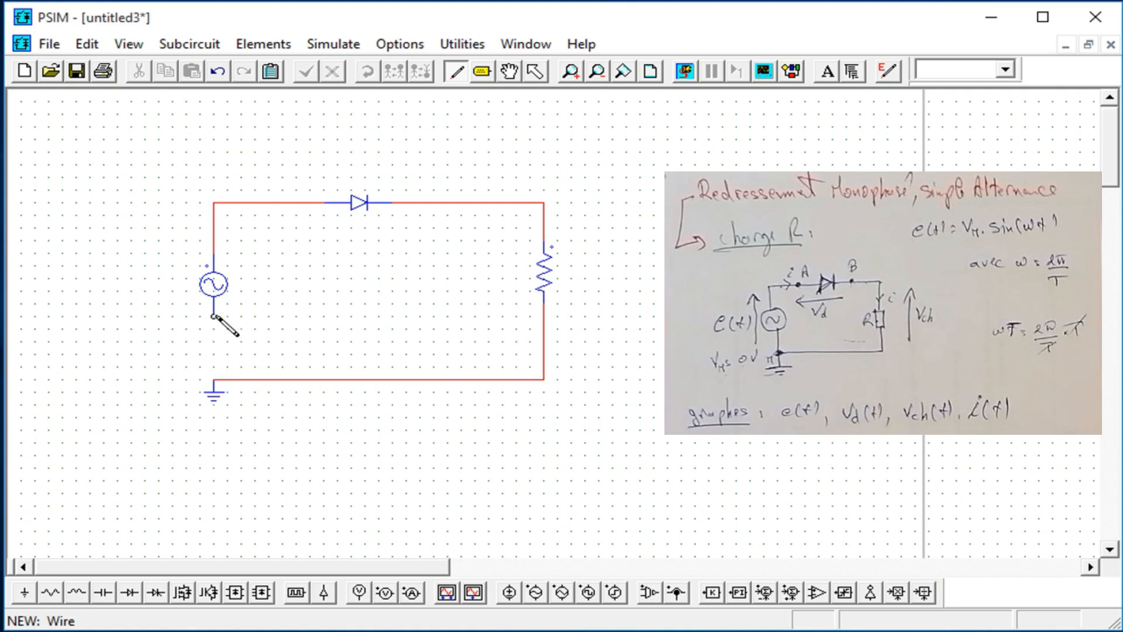
{"action": "left_click_drag", "start_coordinate": [214, 316], "coordinate": [214, 379]}
{"action": "left_click", "coordinate": [534, 72]}
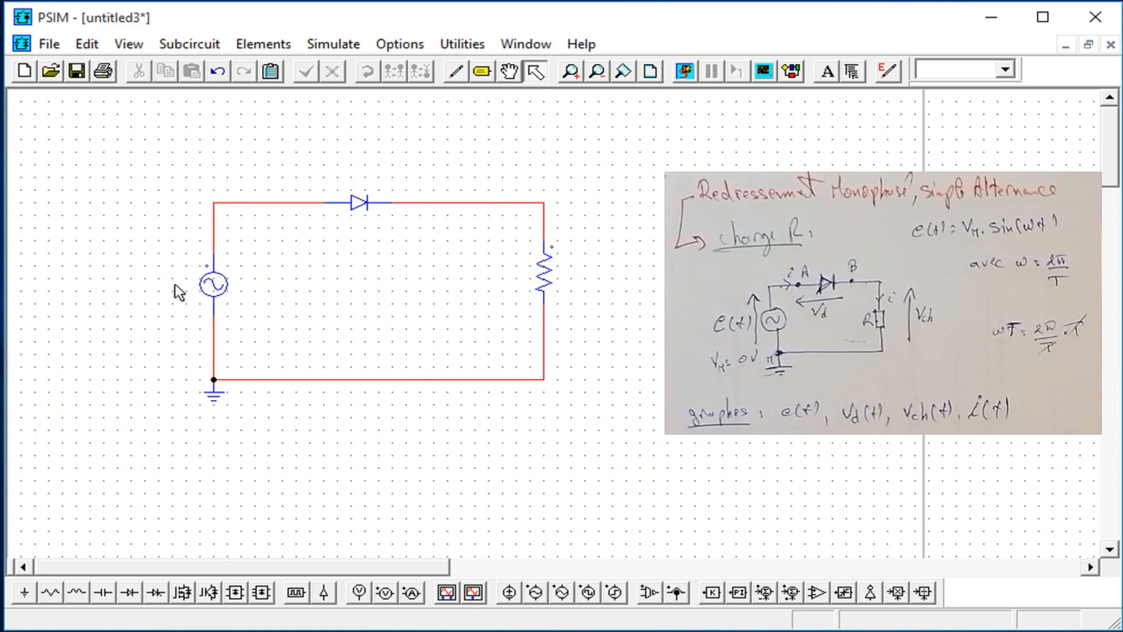
Rename the sinusoidal voltage source as Vs in its parameters
{"action": "left_click", "coordinate": [219, 288]}
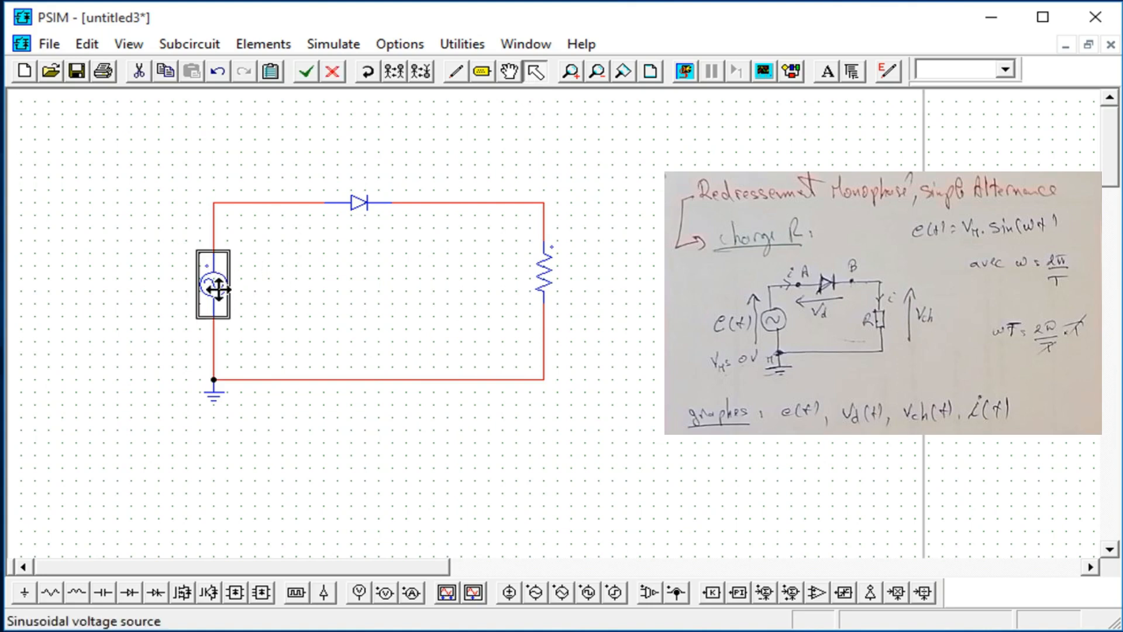
{"action": "double_click", "coordinate": [214, 287]}
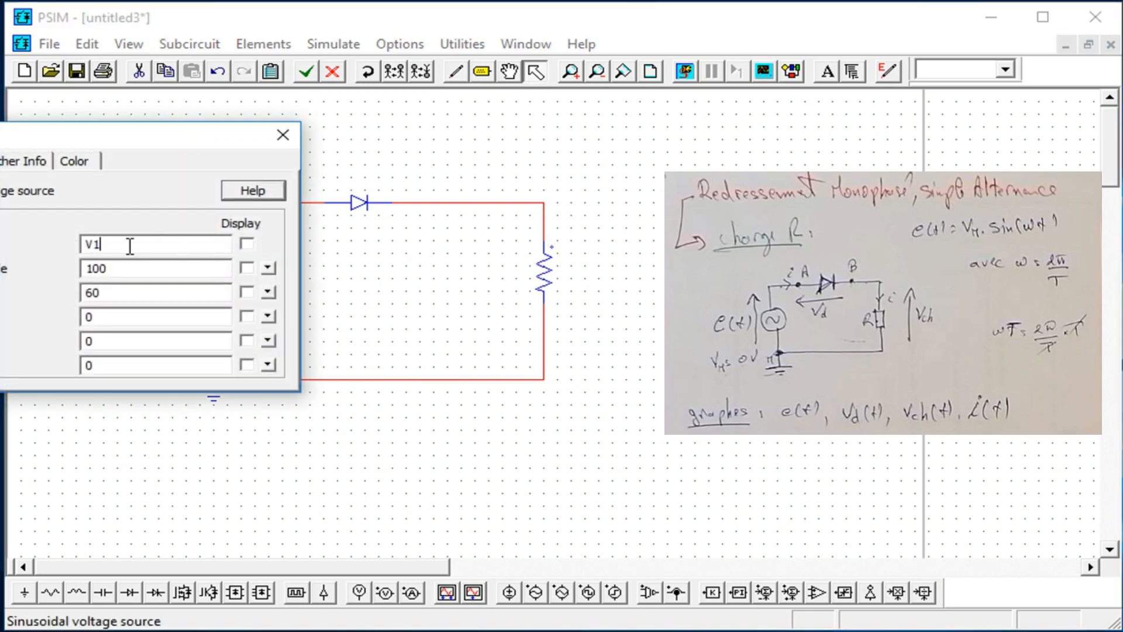
{"action": "left_click_drag", "start_coordinate": [136, 138], "coordinate": [297, 154]}
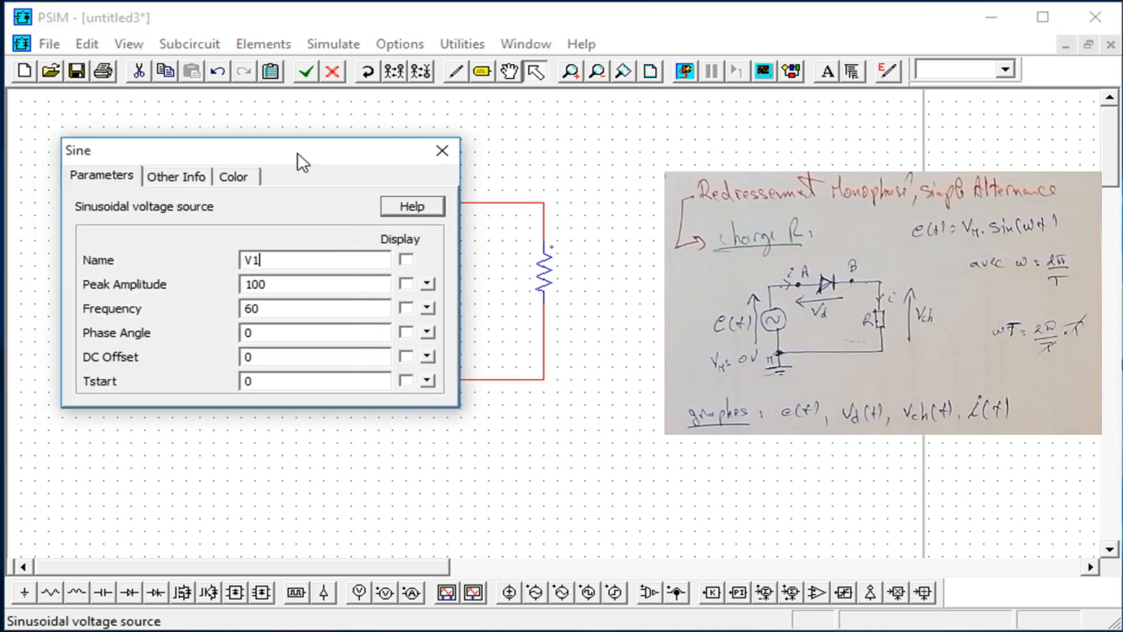
{"action": "double_click", "coordinate": [275, 260]}
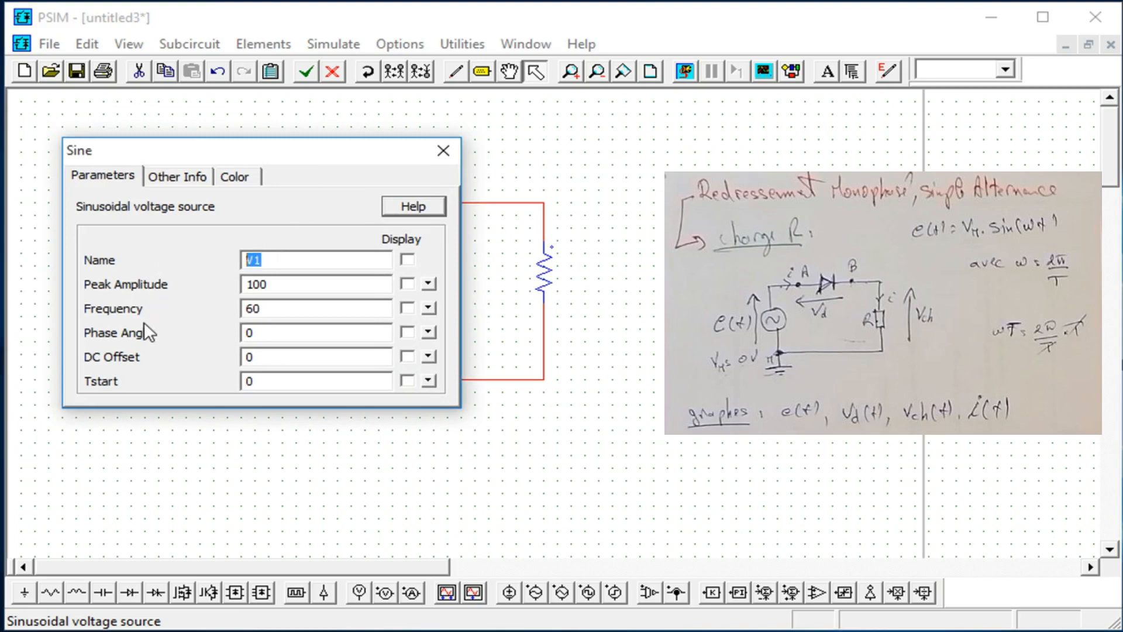
{"action": "type", "text": "Vs"}
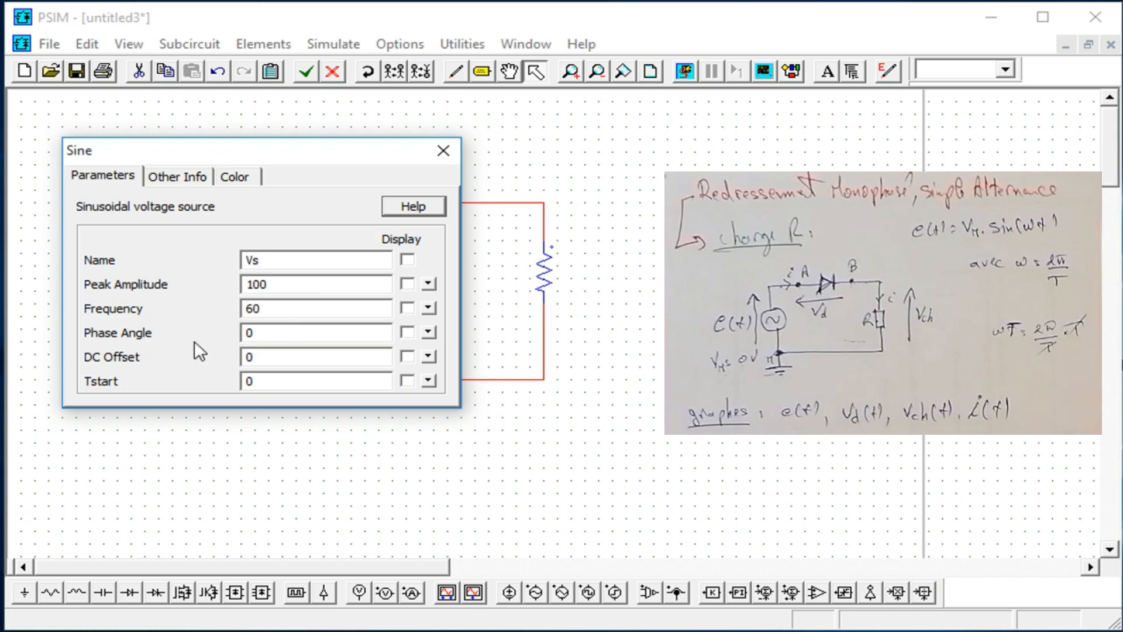
{"action": "left_click", "coordinate": [264, 334]}
{"action": "left_click_drag", "start_coordinate": [262, 333], "coordinate": [215, 334]}
{"action": "left_click", "coordinate": [444, 157]}
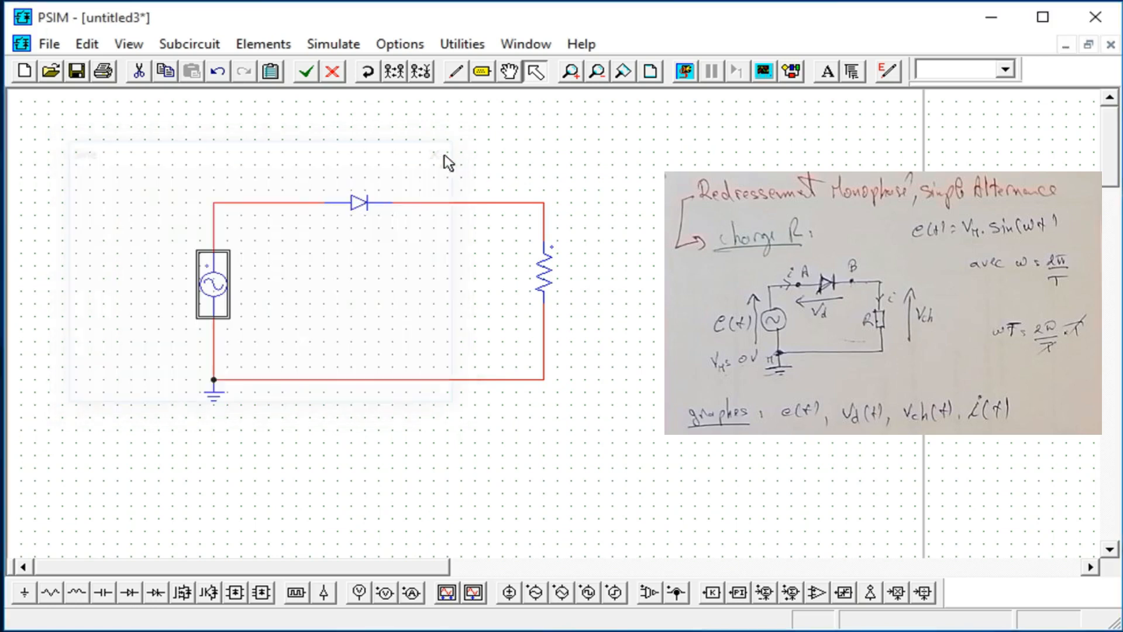
Examine the diode's threshold voltage and the resistor's resistance in their parameters without changing them
{"action": "double_click", "coordinate": [350, 204]}
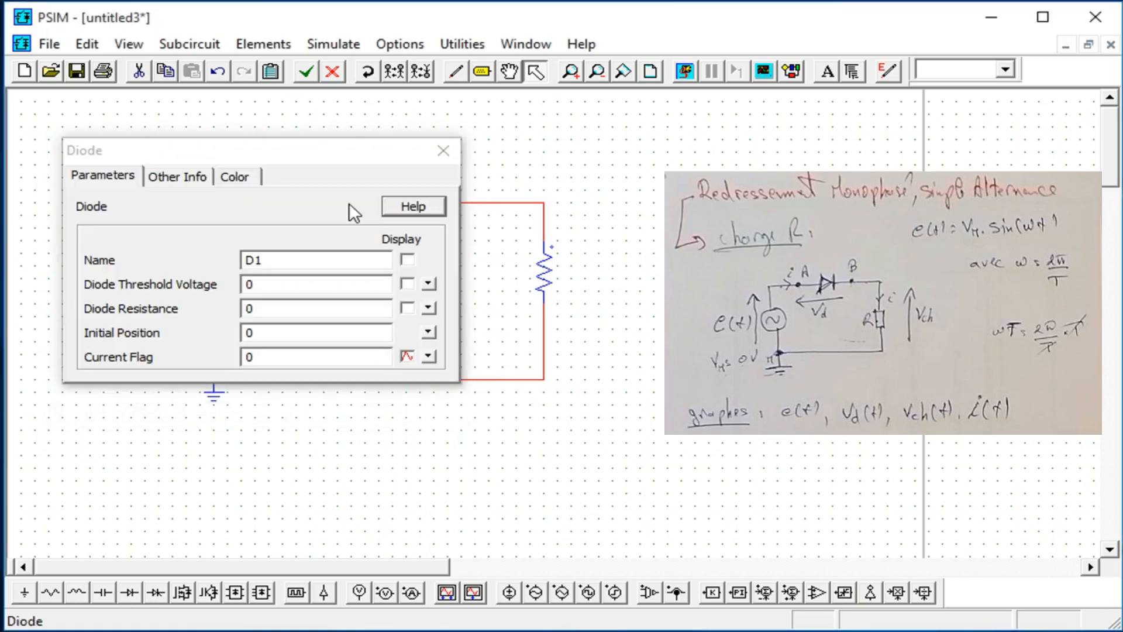
{"action": "double_click", "coordinate": [275, 287]}
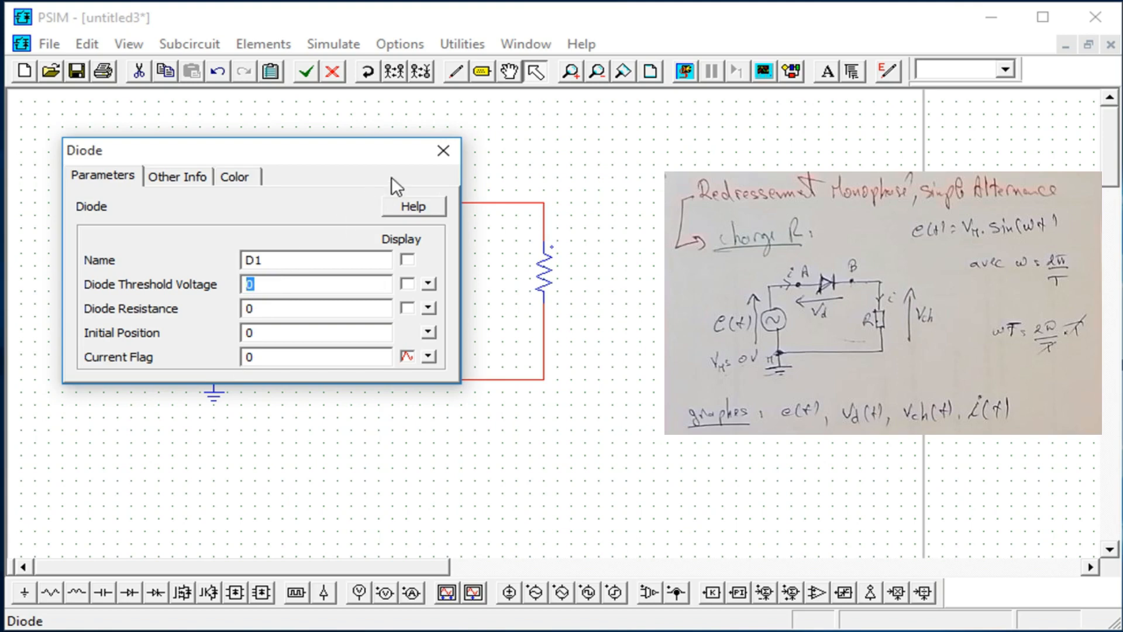
{"action": "left_click", "coordinate": [443, 151]}
{"action": "double_click", "coordinate": [540, 282]}
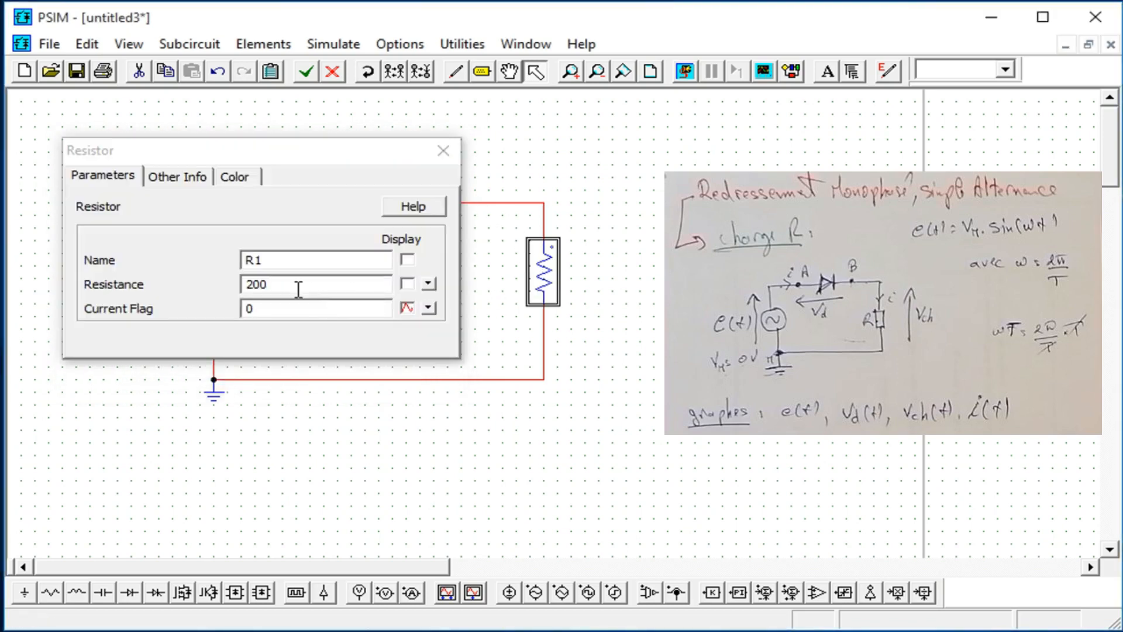
{"action": "double_click", "coordinate": [376, 283]}
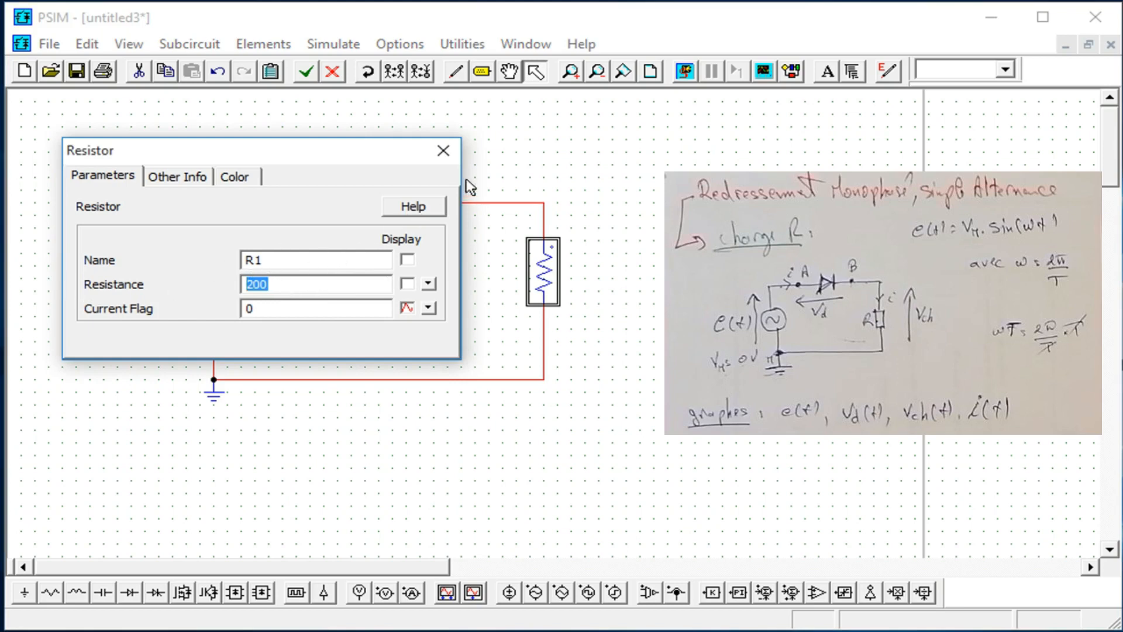
{"action": "left_click", "coordinate": [444, 151]}
{"action": "left_click", "coordinate": [340, 303]}
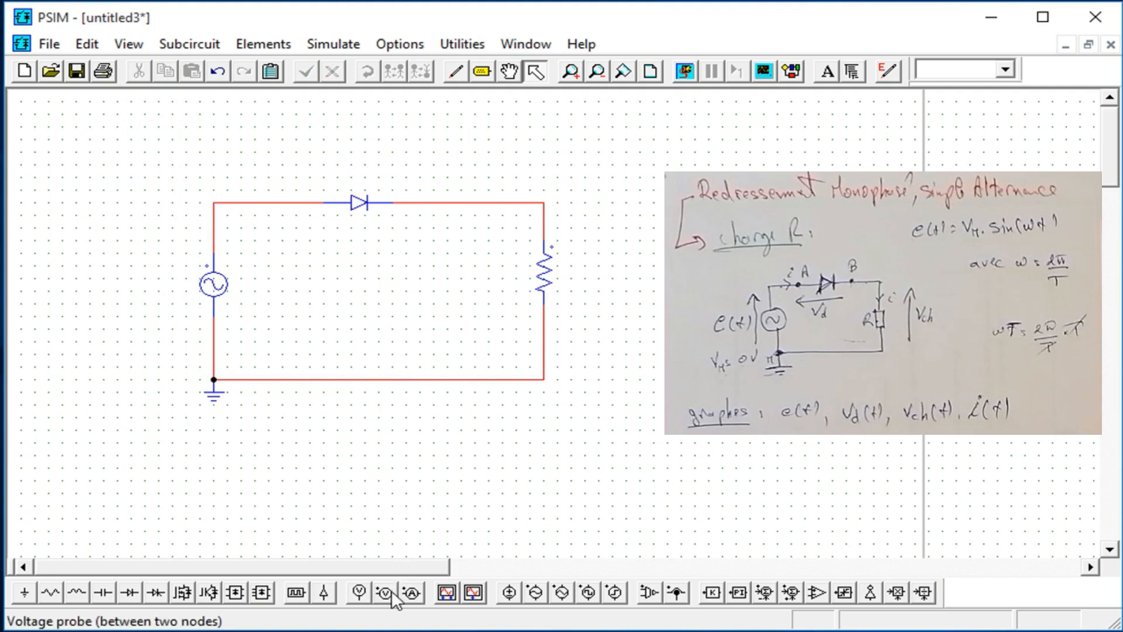
Attach a node-to-ground voltage probe at the corner node between the source and the diode, and name it e
{"action": "left_click", "coordinate": [363, 594]}
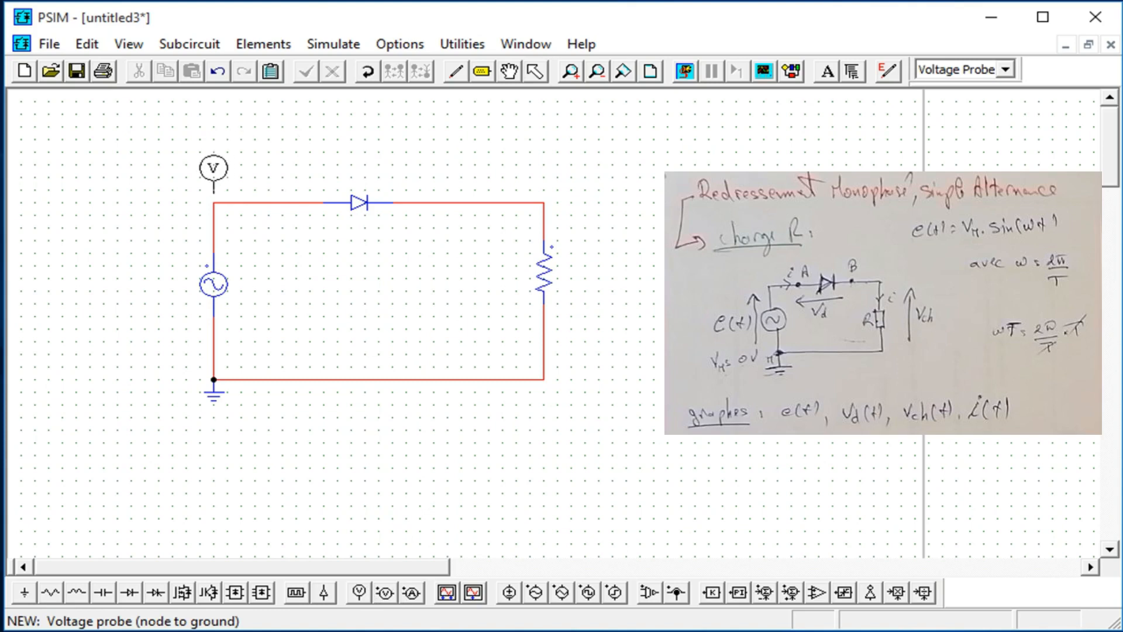
{"action": "left_click", "coordinate": [212, 178]}
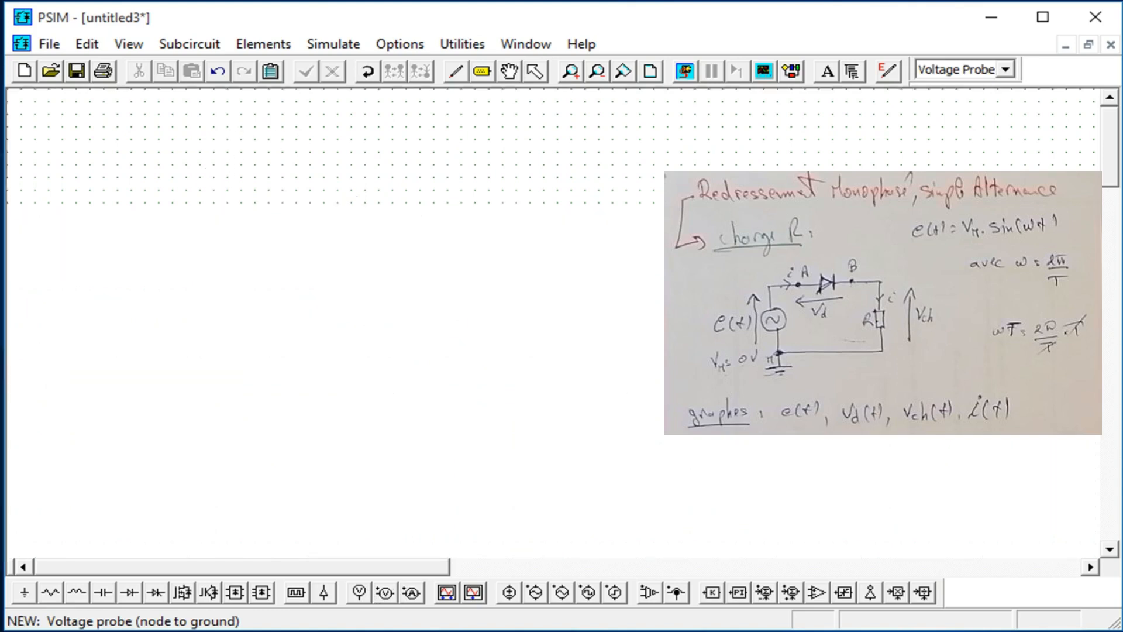
{"action": "left_click", "coordinate": [537, 70]}
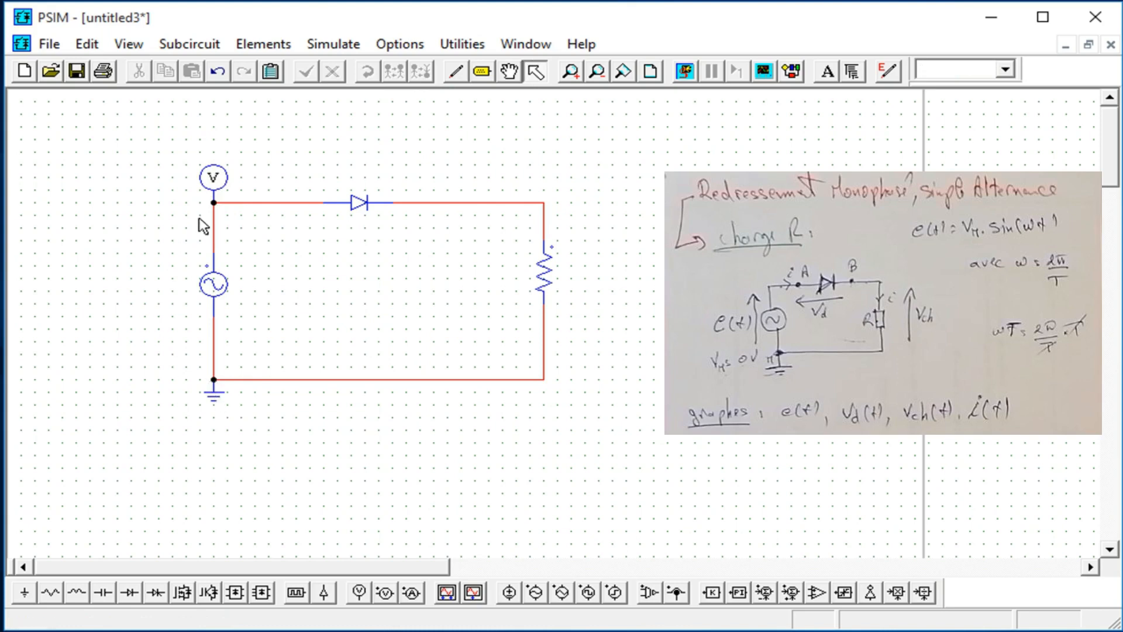
{"action": "double_click", "coordinate": [212, 179]}
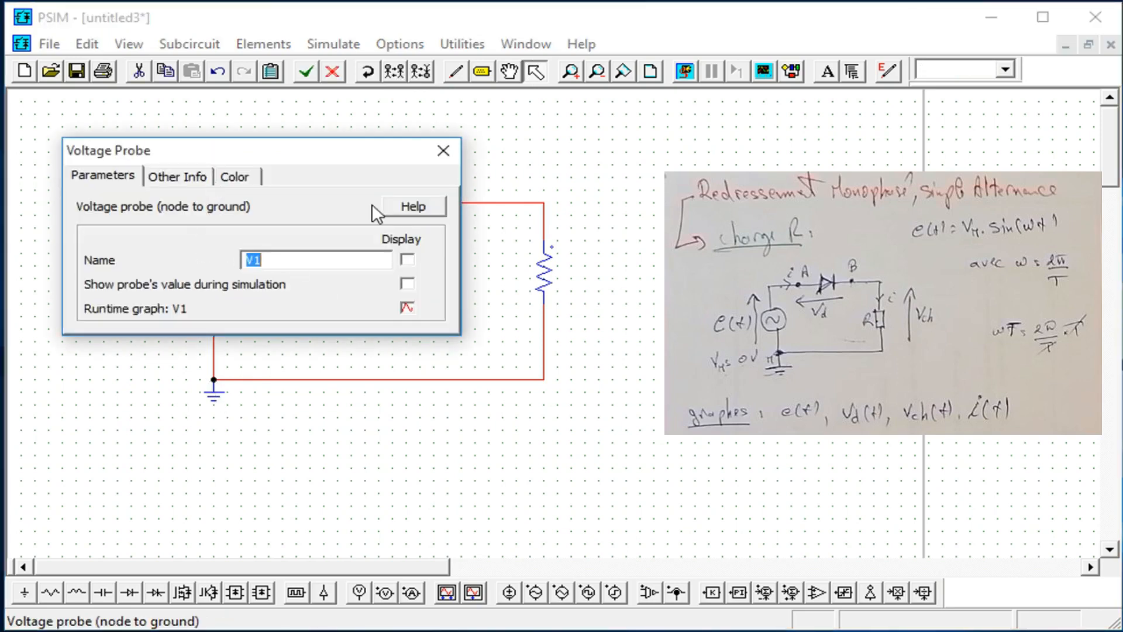
{"action": "type", "text": "Vs"}
{"action": "type", "text": "e"}
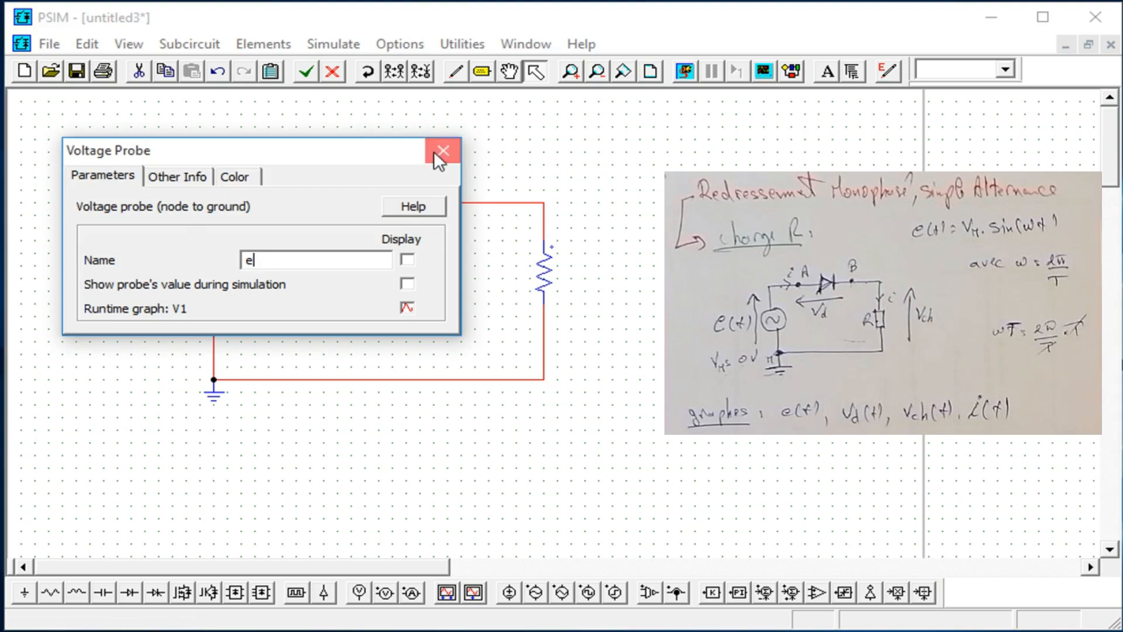
{"action": "left_click", "coordinate": [436, 151]}
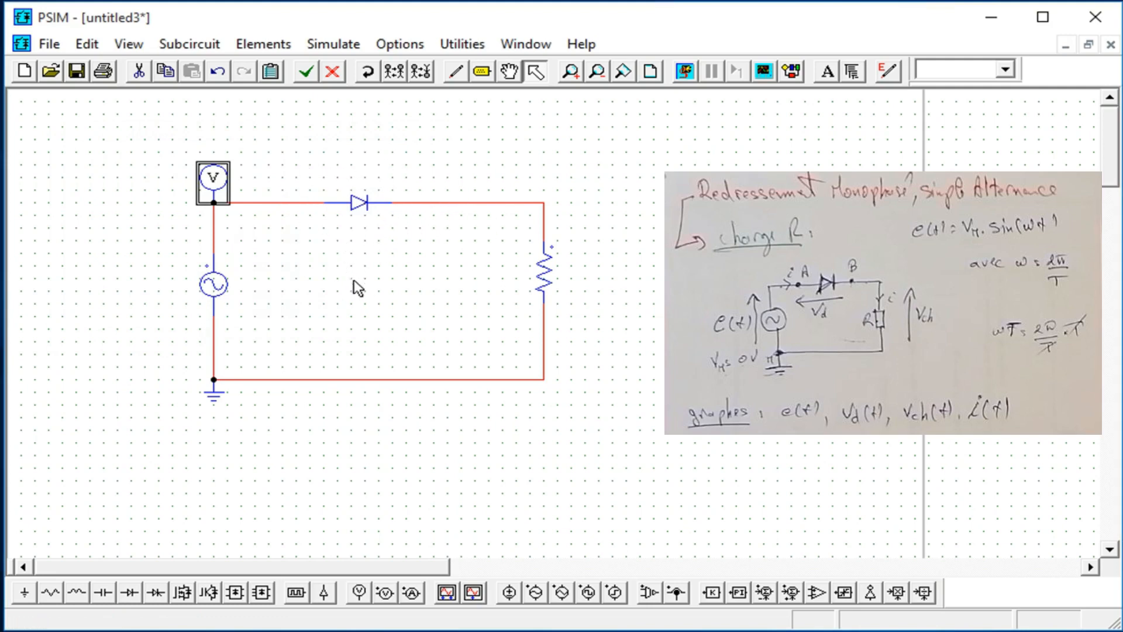
Place a two-node voltage probe above the diode and wire it in parallel across the diode's terminals
{"action": "left_click", "coordinate": [389, 593]}
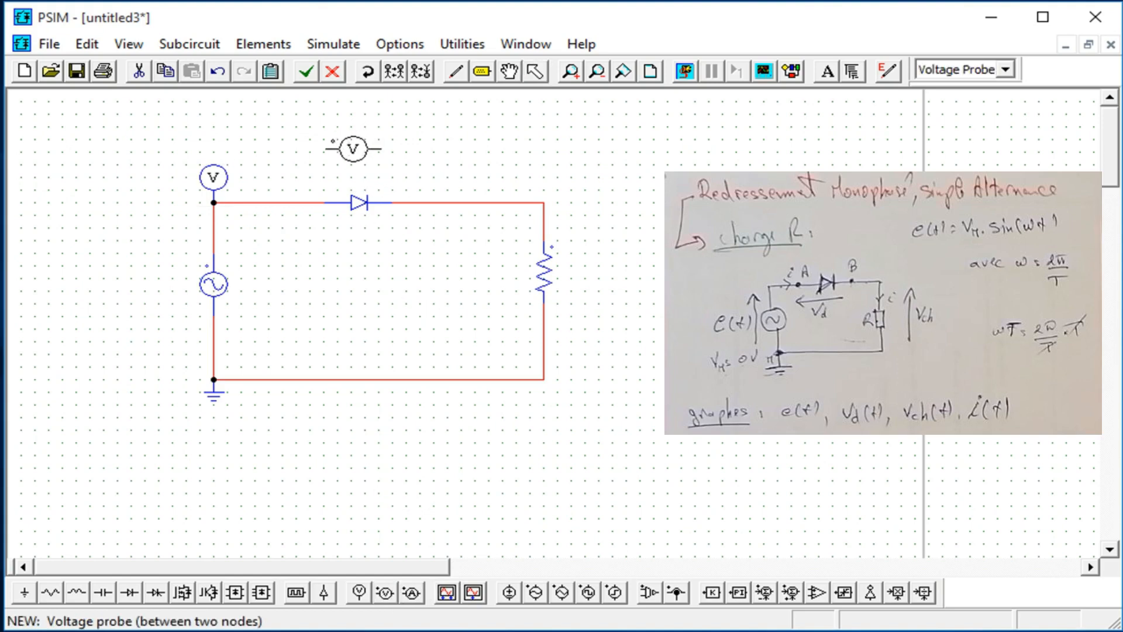
{"action": "left_click", "coordinate": [351, 152]}
{"action": "left_click", "coordinate": [529, 75]}
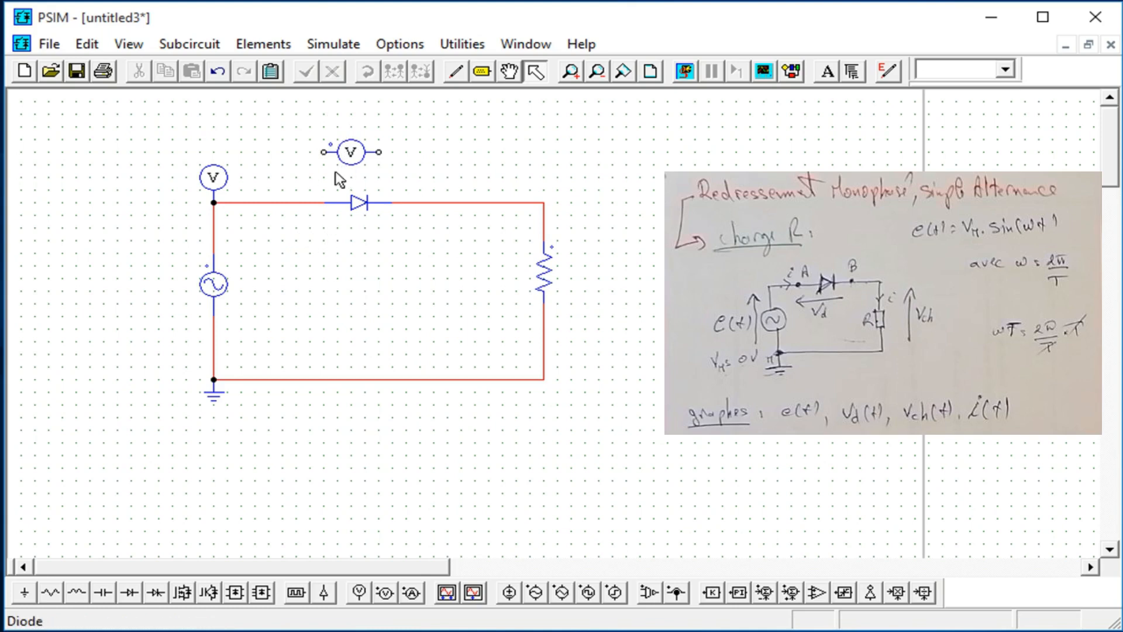
{"action": "left_click", "coordinate": [455, 70]}
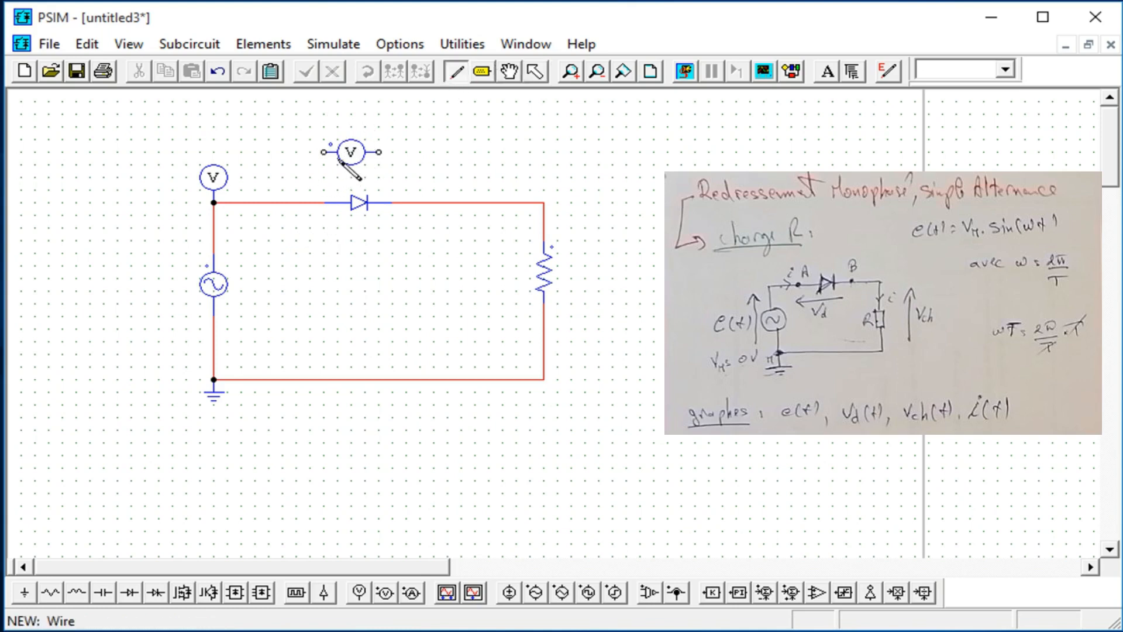
{"action": "left_click_drag", "start_coordinate": [323, 152], "coordinate": [297, 204]}
{"action": "mouse_move", "coordinate": [379, 152]}
{"action": "left_mouse_down"}
{"action": "mouse_move", "coordinate": [451, 208]}
{"action": "mouse_move", "coordinate": [442, 204]}
{"action": "left_mouse_up"}
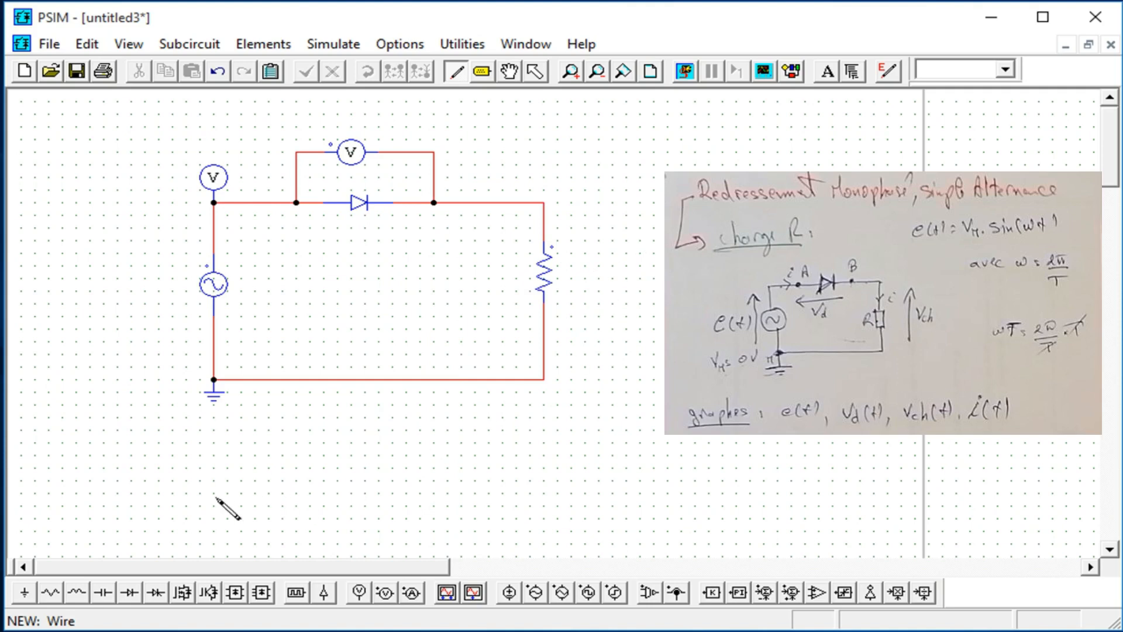
Place a vertical two-node voltage probe beside the resistor and wire it in parallel across the resistor's terminals
{"action": "left_click", "coordinate": [383, 592]}
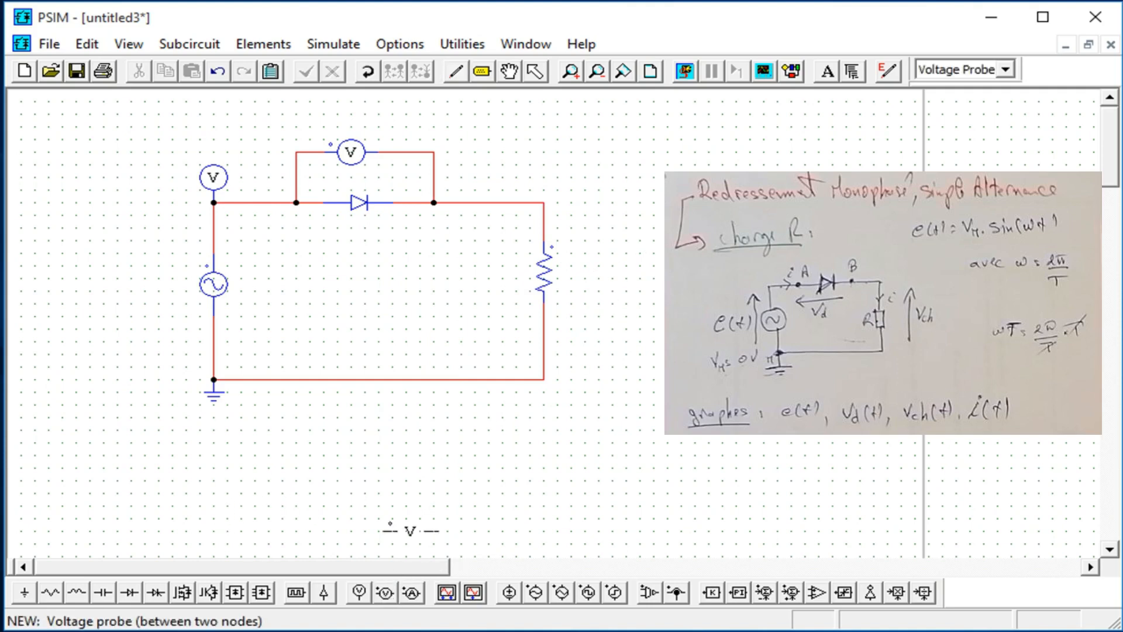
{"action": "right_click", "coordinate": [624, 302]}
{"action": "left_click", "coordinate": [626, 278]}
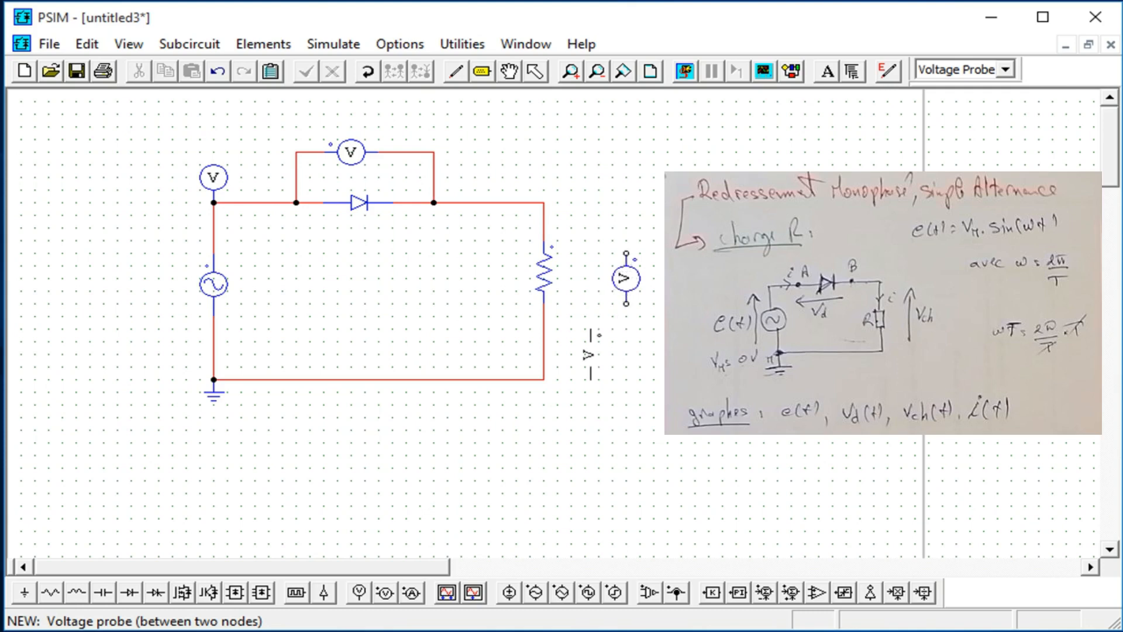
{"action": "left_click", "coordinate": [456, 71]}
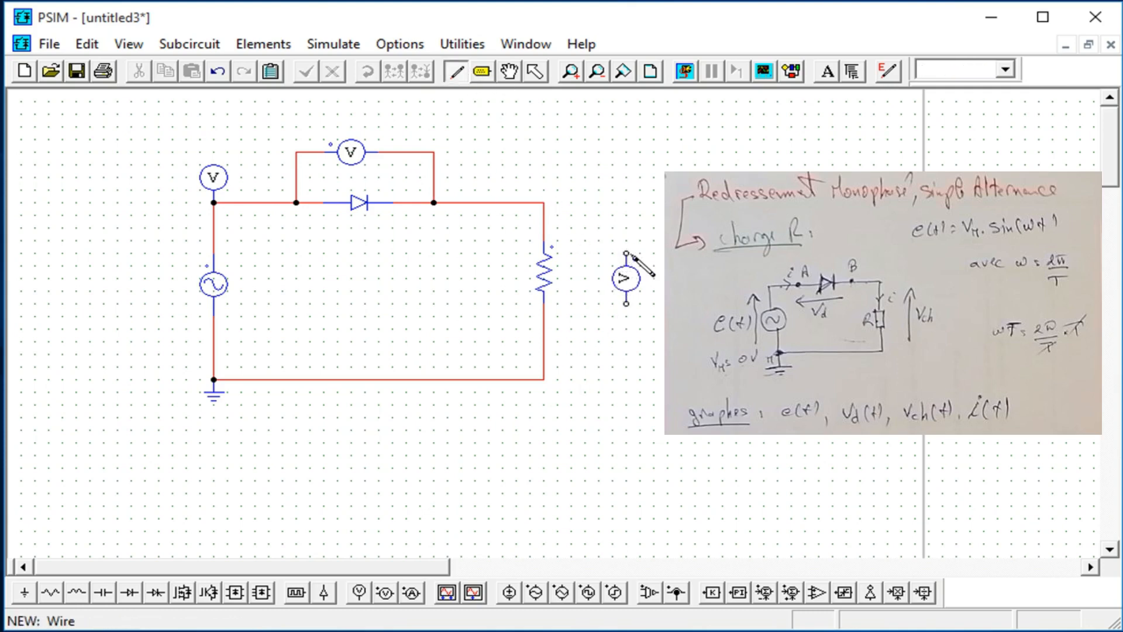
{"action": "left_click_drag", "start_coordinate": [626, 253], "coordinate": [544, 202]}
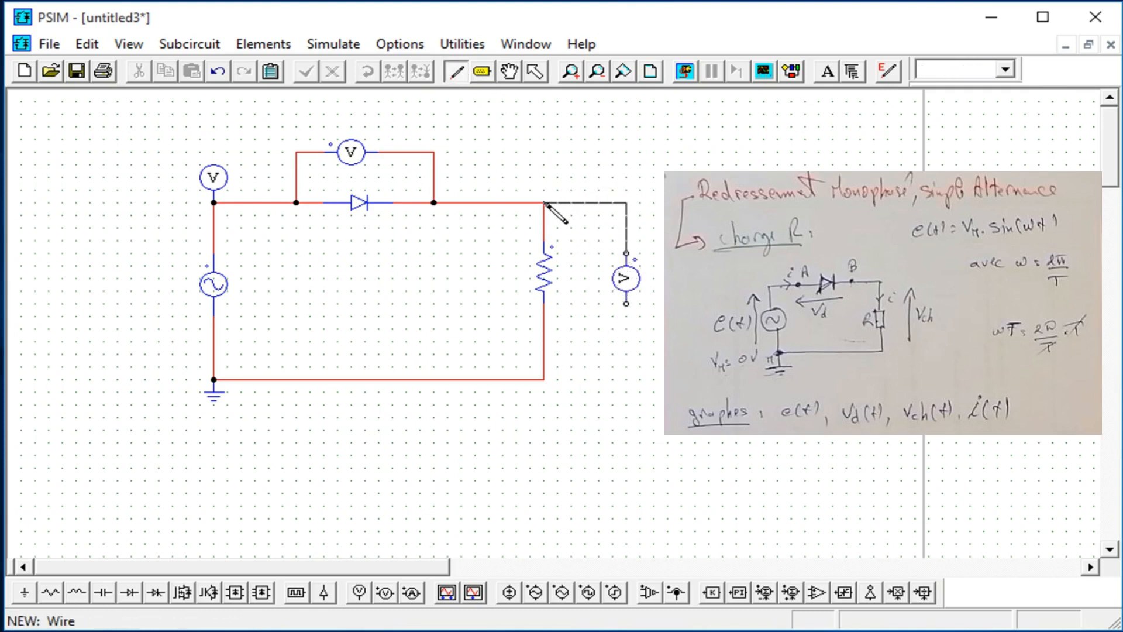
{"action": "mouse_move", "coordinate": [626, 304]}
{"action": "left_mouse_down"}
{"action": "mouse_move", "coordinate": [629, 372]}
{"action": "mouse_move", "coordinate": [548, 380]}
{"action": "left_mouse_up"}
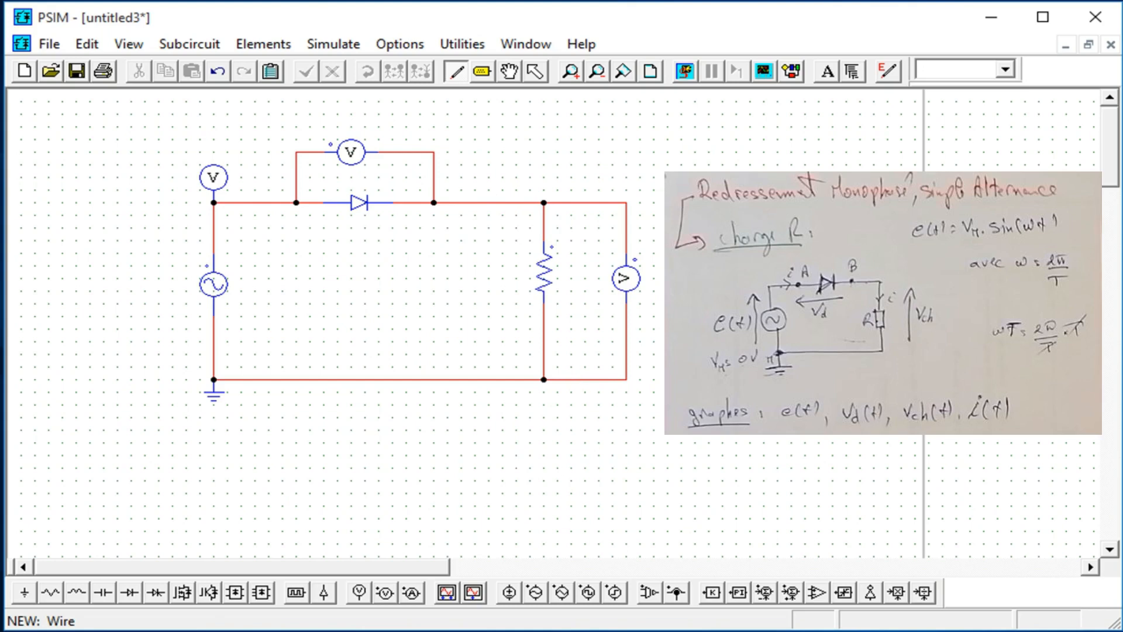
Insert a current probe in series on the wire between the diode and the resistor
{"action": "left_click", "coordinate": [412, 592]}
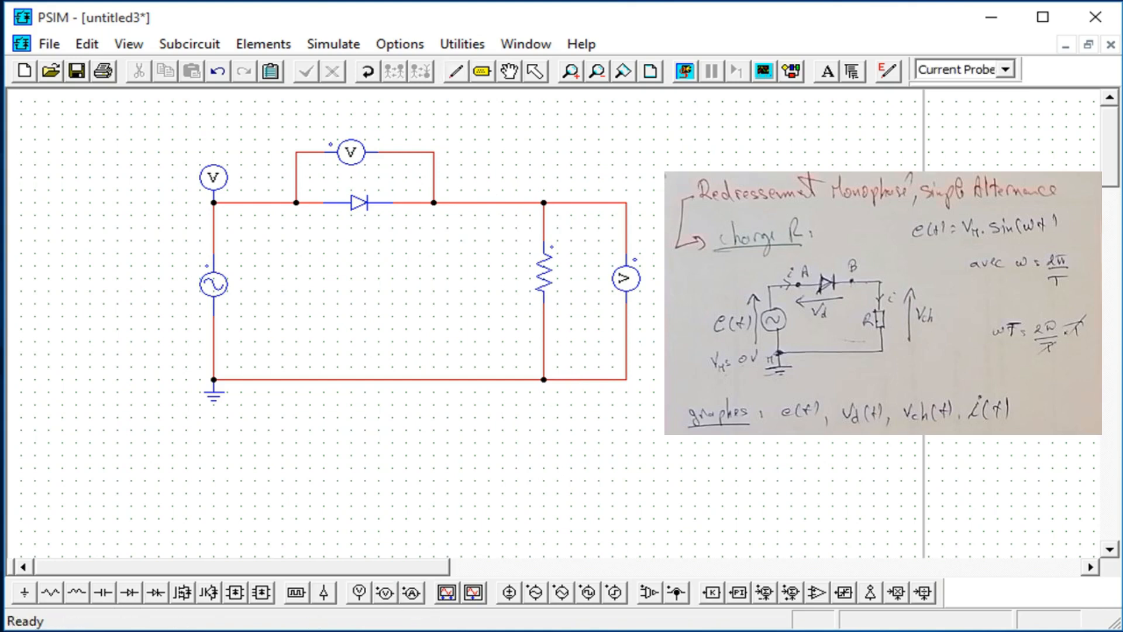
{"action": "right_click", "coordinate": [503, 211]}
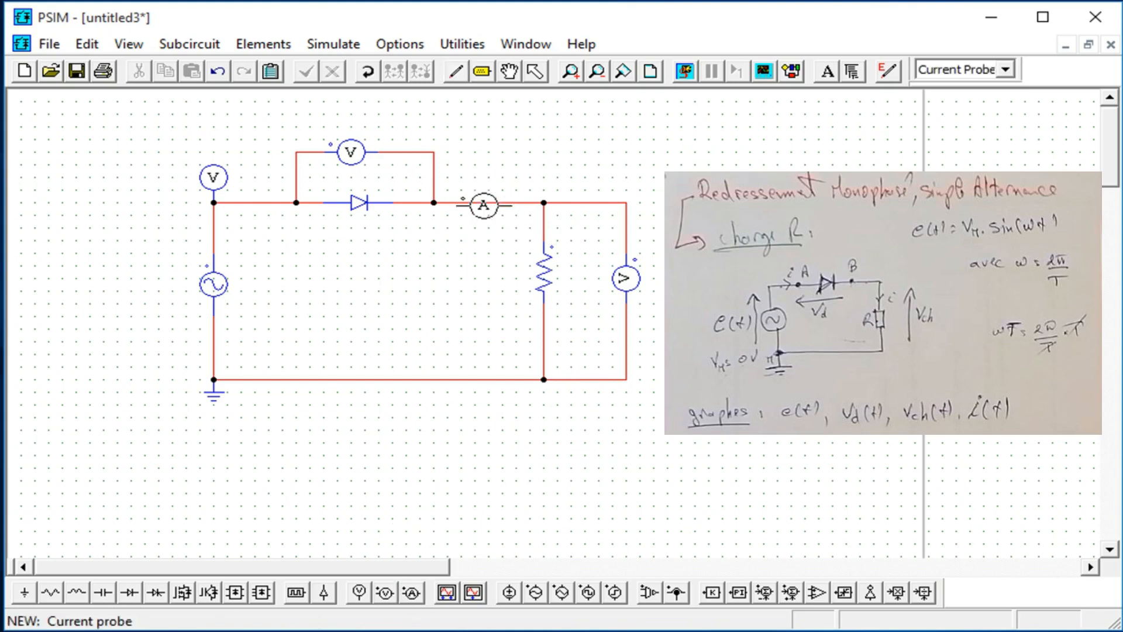
{"action": "left_click", "coordinate": [489, 202]}
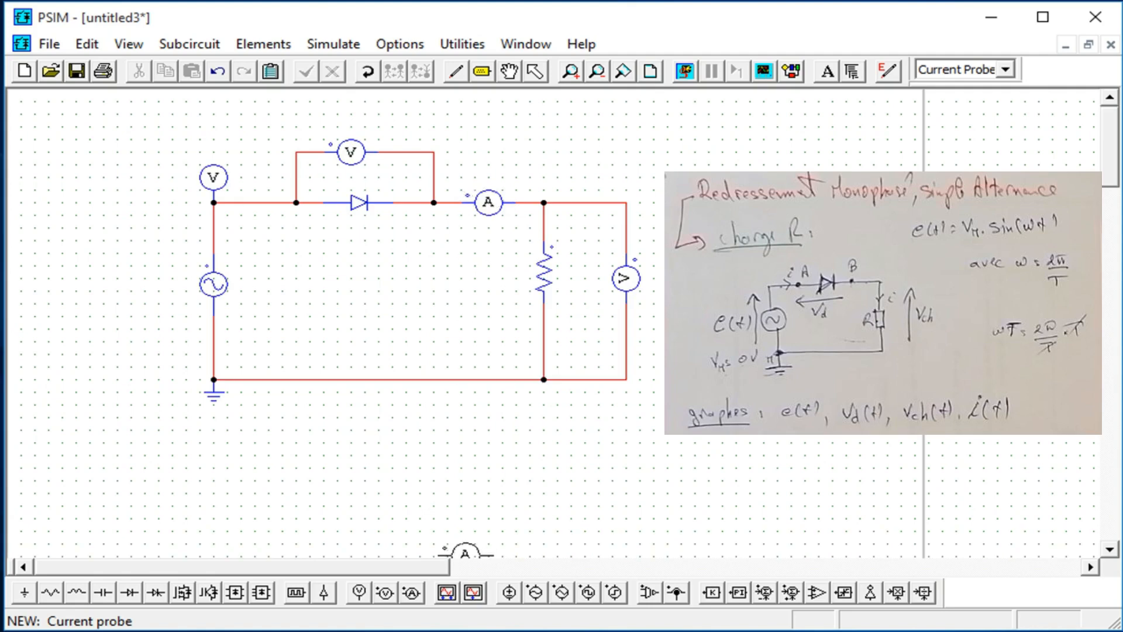
Name the voltage probe across the diode Vd
{"action": "left_click", "coordinate": [535, 71]}
{"action": "double_click", "coordinate": [348, 151]}
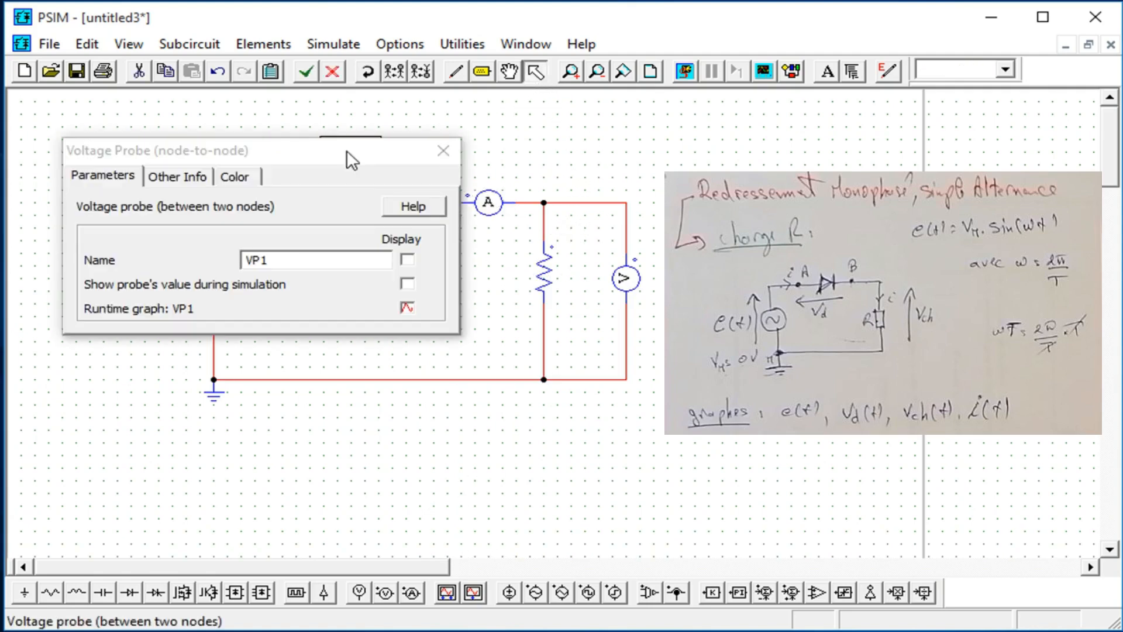
{"action": "left_click", "coordinate": [325, 259]}
{"action": "double_click", "coordinate": [325, 260]}
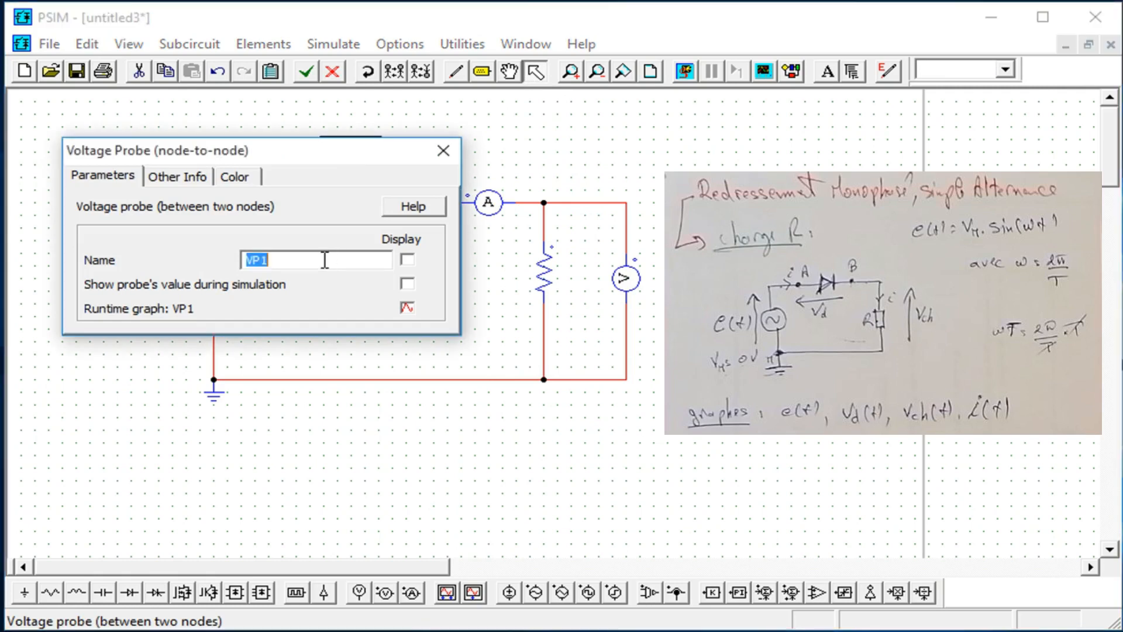
{"action": "type", "text": "Vd"}
{"action": "left_click", "coordinate": [443, 151]}
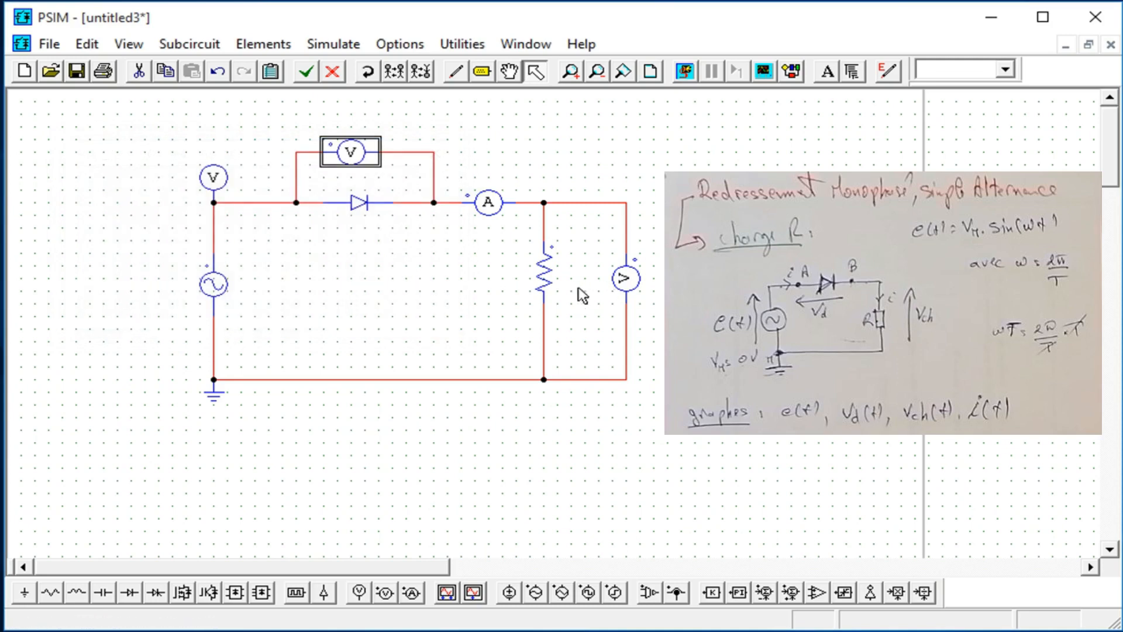
Name the current probe i and the voltage probe across the resistor Vch
{"action": "double_click", "coordinate": [490, 199]}
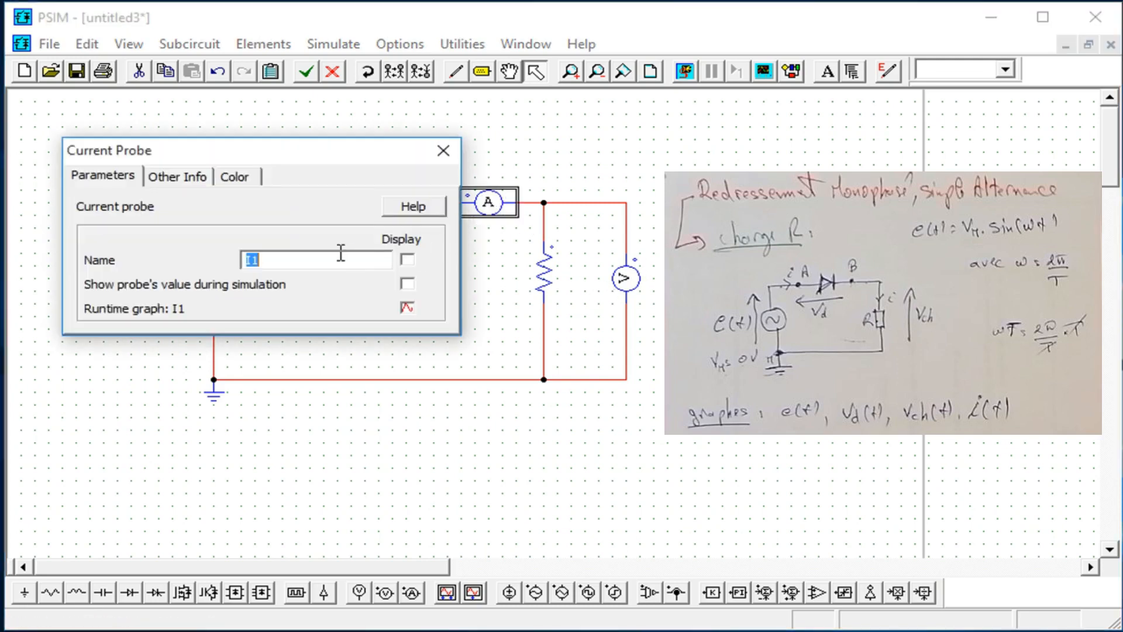
{"action": "type", "text": "i"}
{"action": "left_click", "coordinate": [443, 151]}
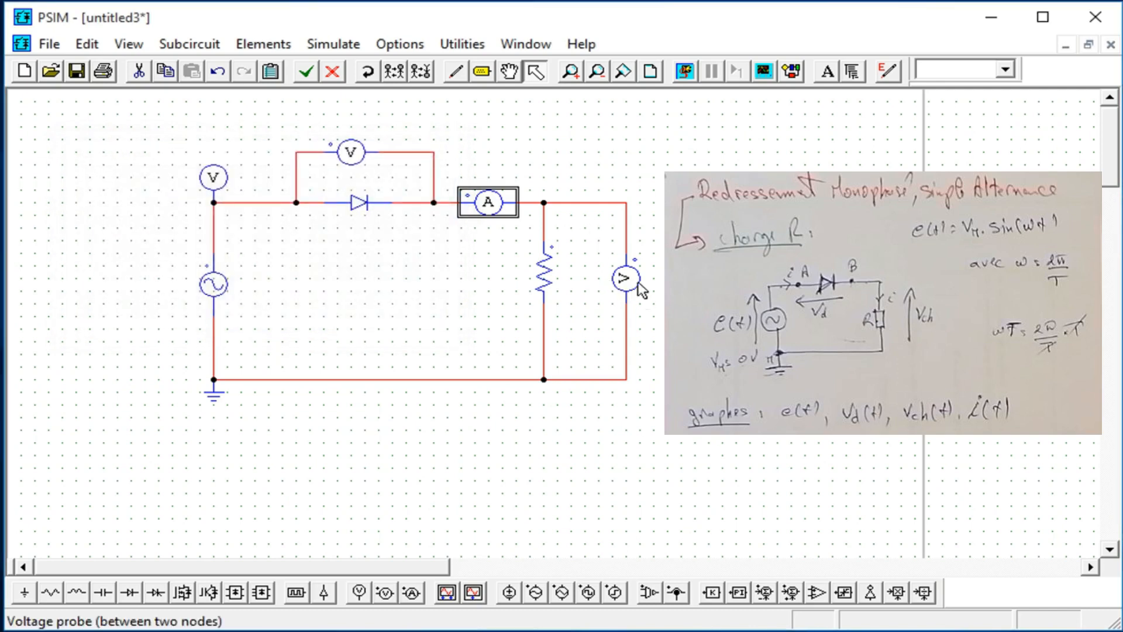
{"action": "double_click", "coordinate": [638, 285]}
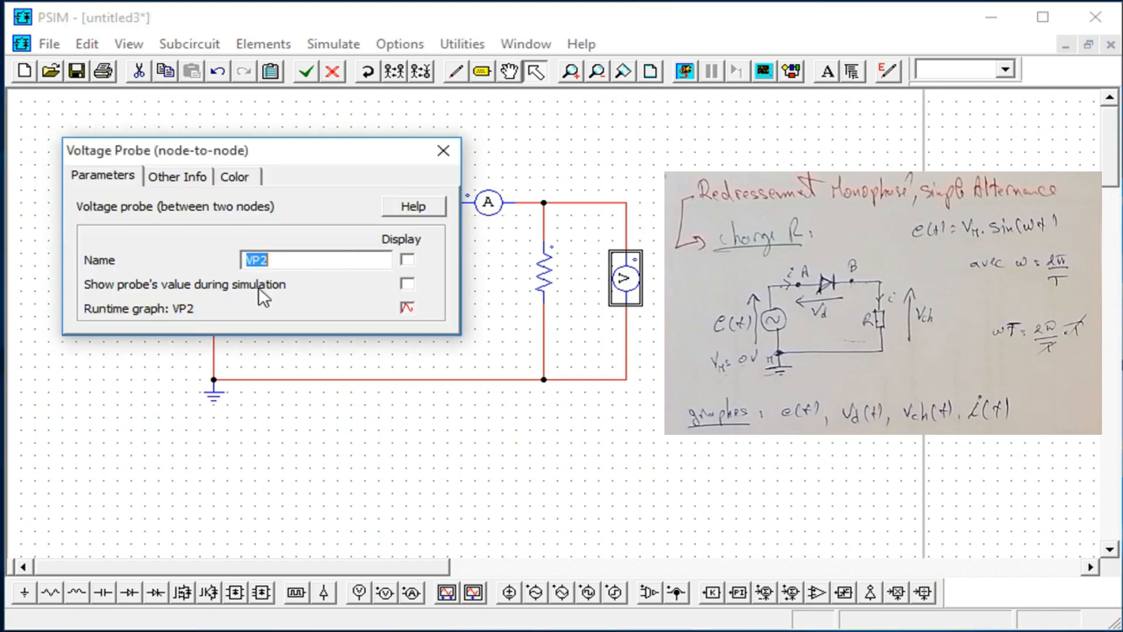
{"action": "type", "text": "Vch"}
{"action": "left_click", "coordinate": [443, 152]}
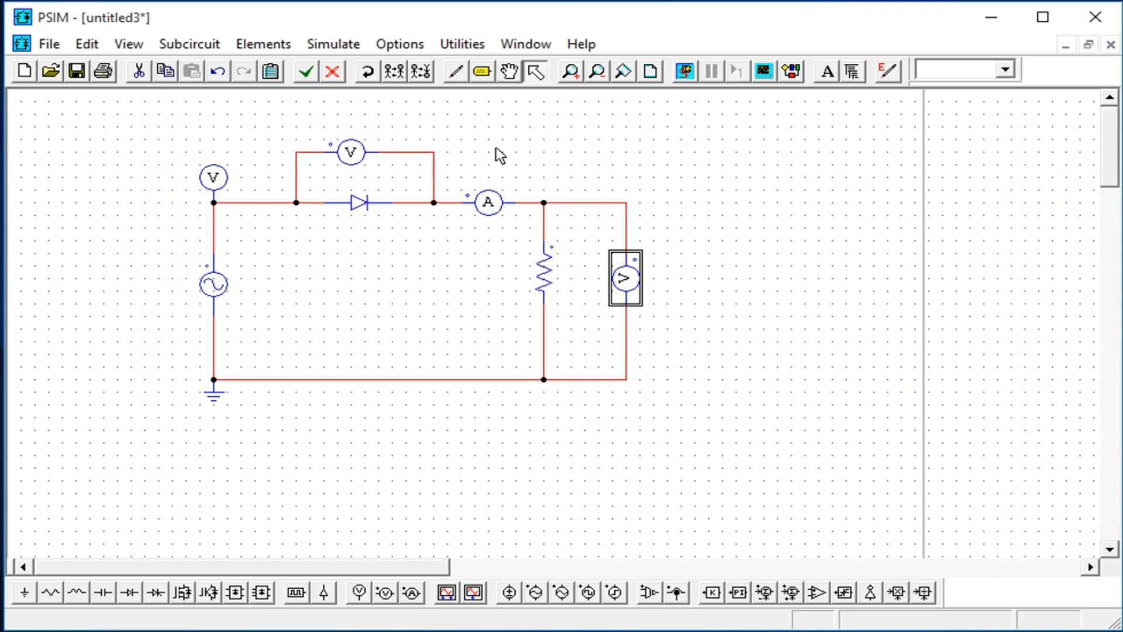
Run the simulation, plot the source voltage e, and close the waveform viewer
{"action": "left_click", "coordinate": [686, 70]}
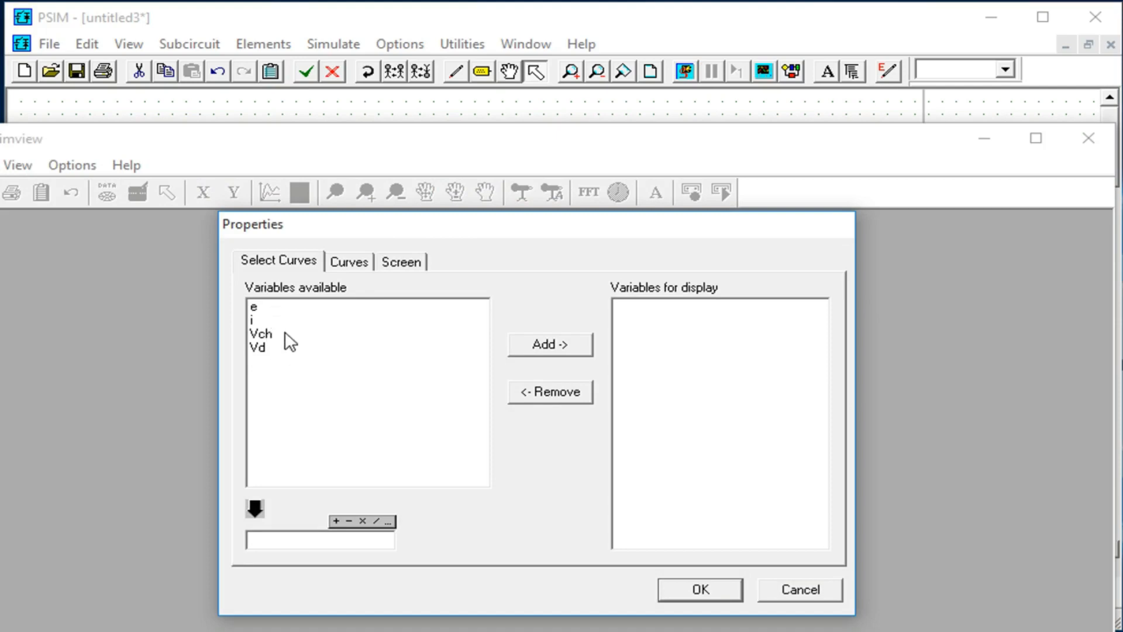
{"action": "double_click", "coordinate": [264, 306]}
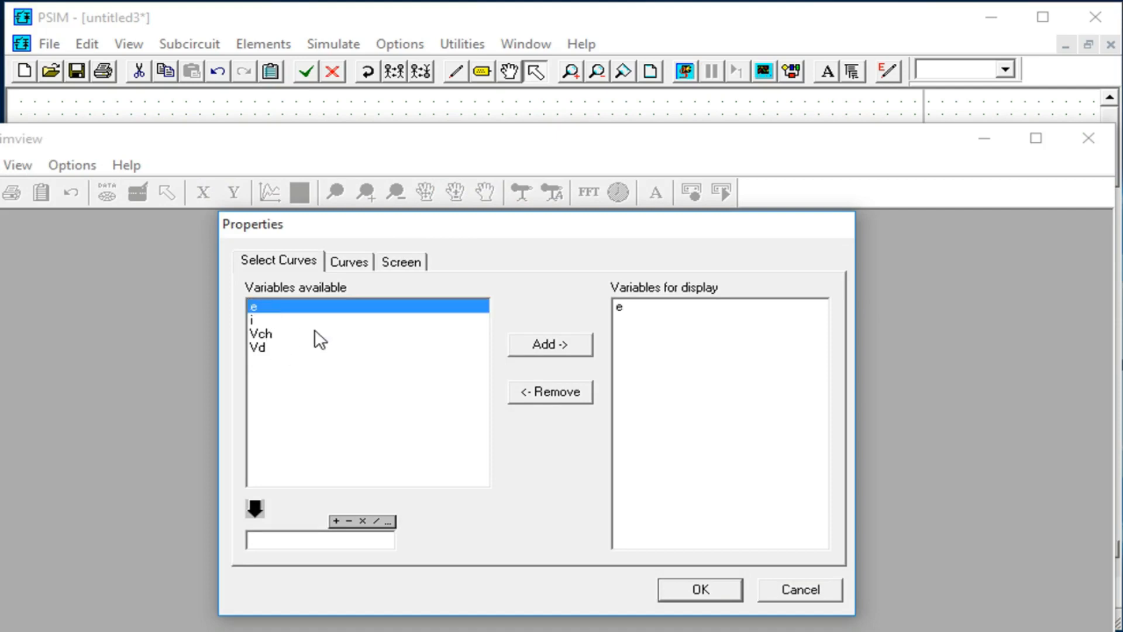
{"action": "left_click", "coordinate": [700, 590]}
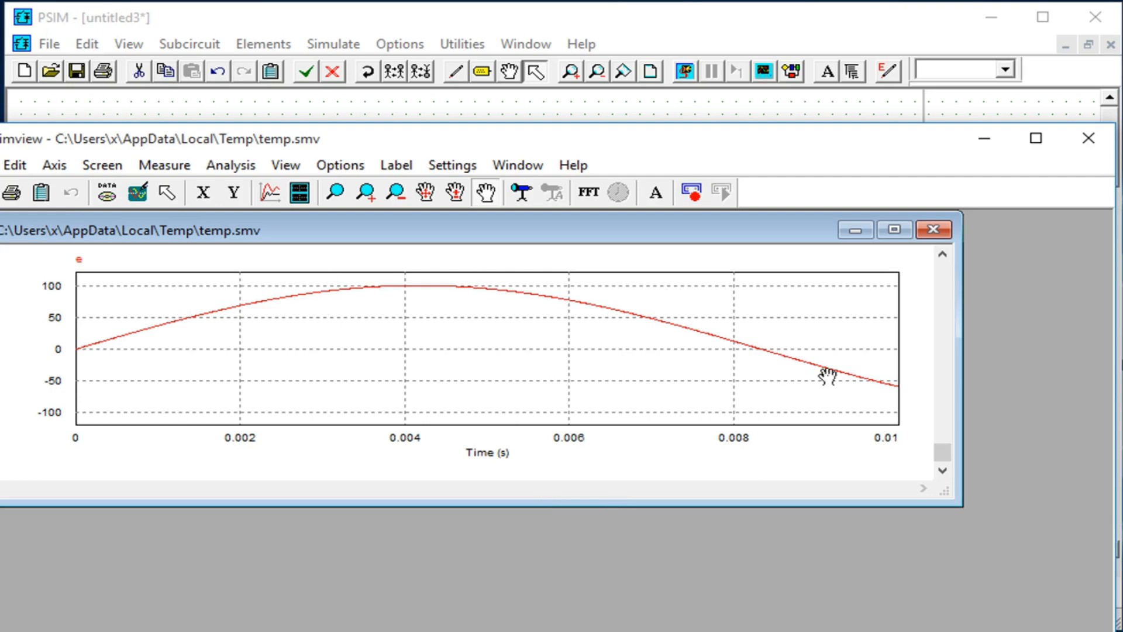
{"action": "left_click", "coordinate": [936, 236]}
{"action": "left_click", "coordinate": [1089, 140]}
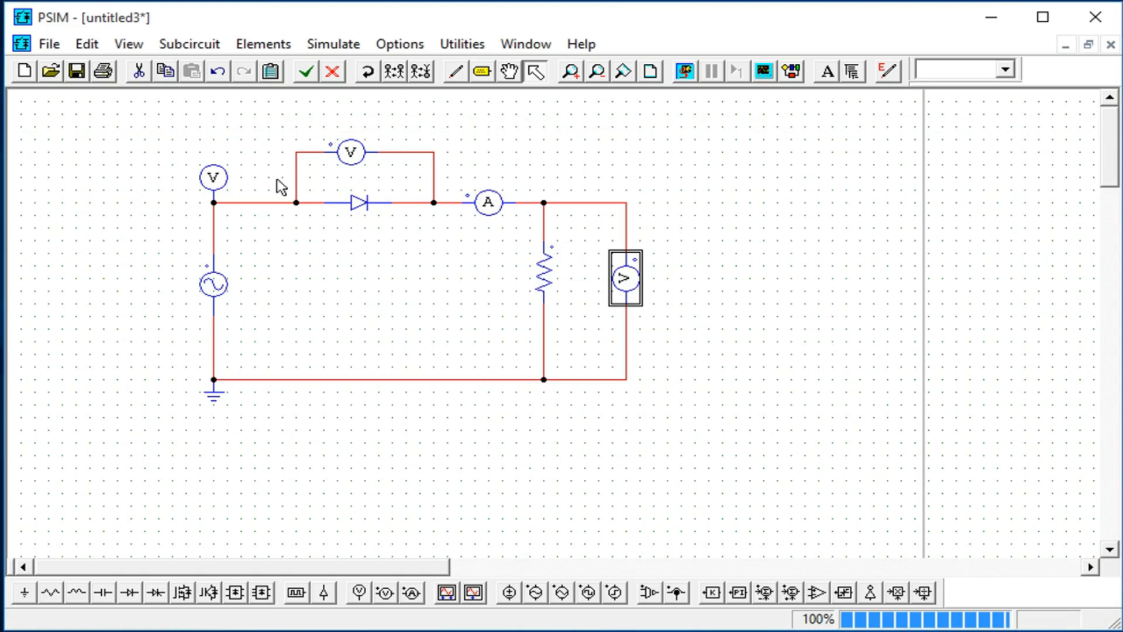
Add a simulation control above the source and set its total time to 5.05 s and print time to 5 s
{"action": "left_click", "coordinate": [331, 47]}
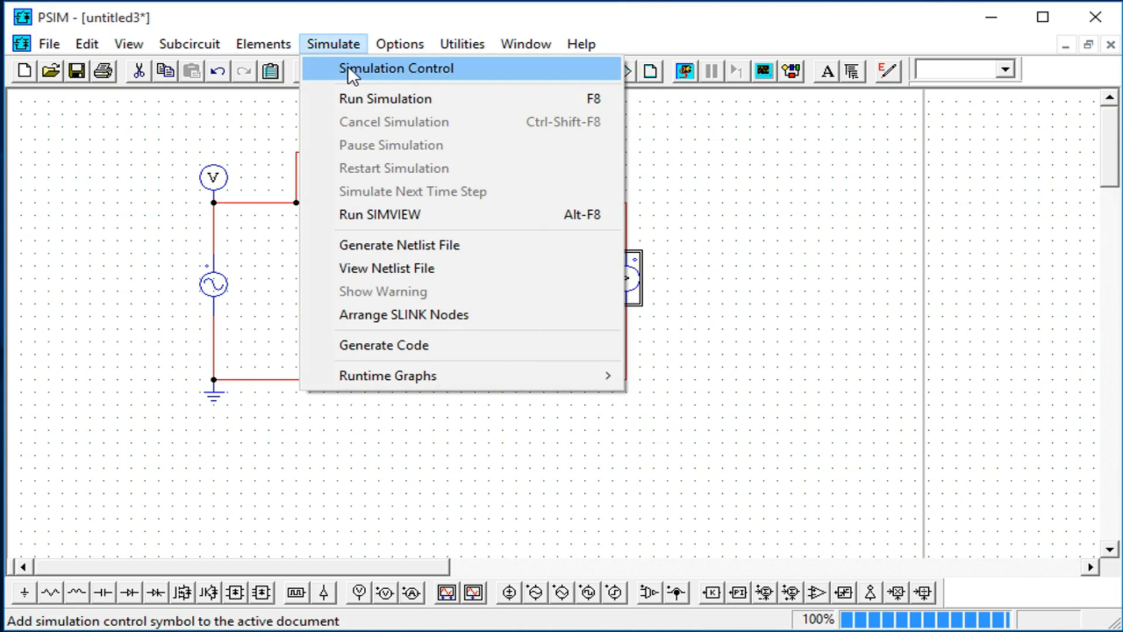
{"action": "left_click", "coordinate": [351, 70]}
{"action": "left_click", "coordinate": [130, 141]}
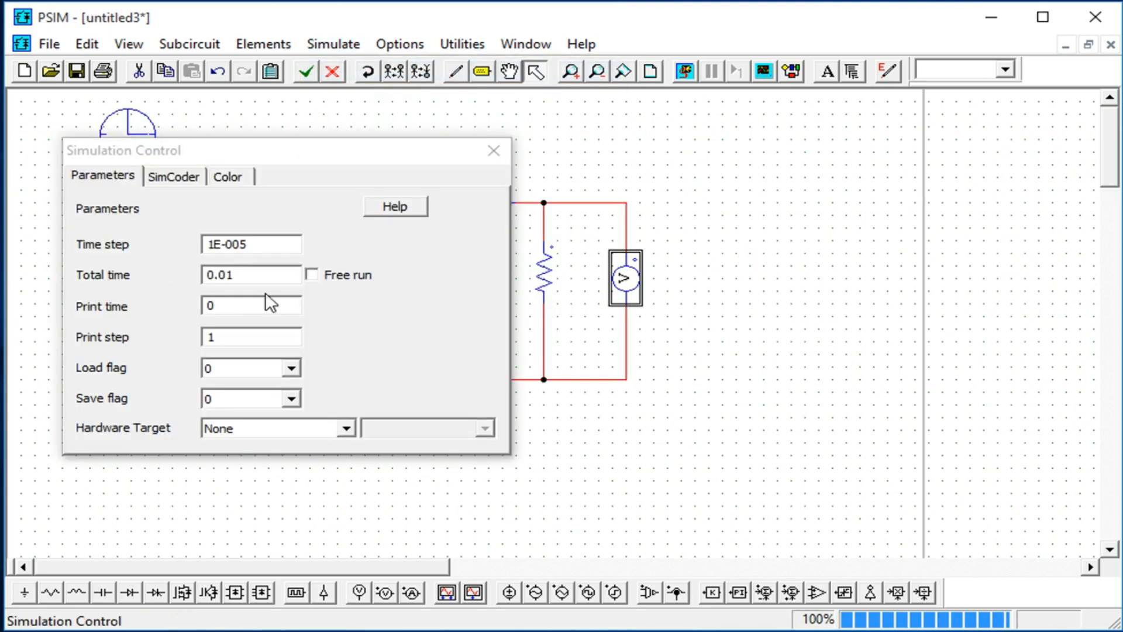
{"action": "left_click", "coordinate": [214, 275]}
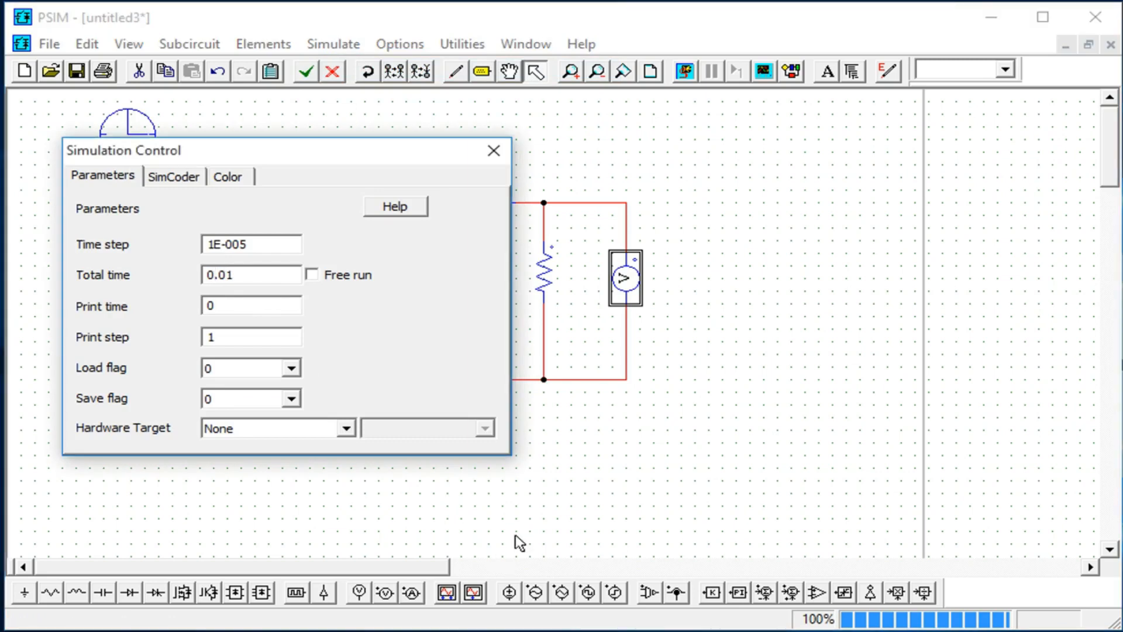
{"action": "left_click", "coordinate": [234, 306]}
{"action": "type", "text": "5"}
{"action": "left_click", "coordinate": [494, 153]}
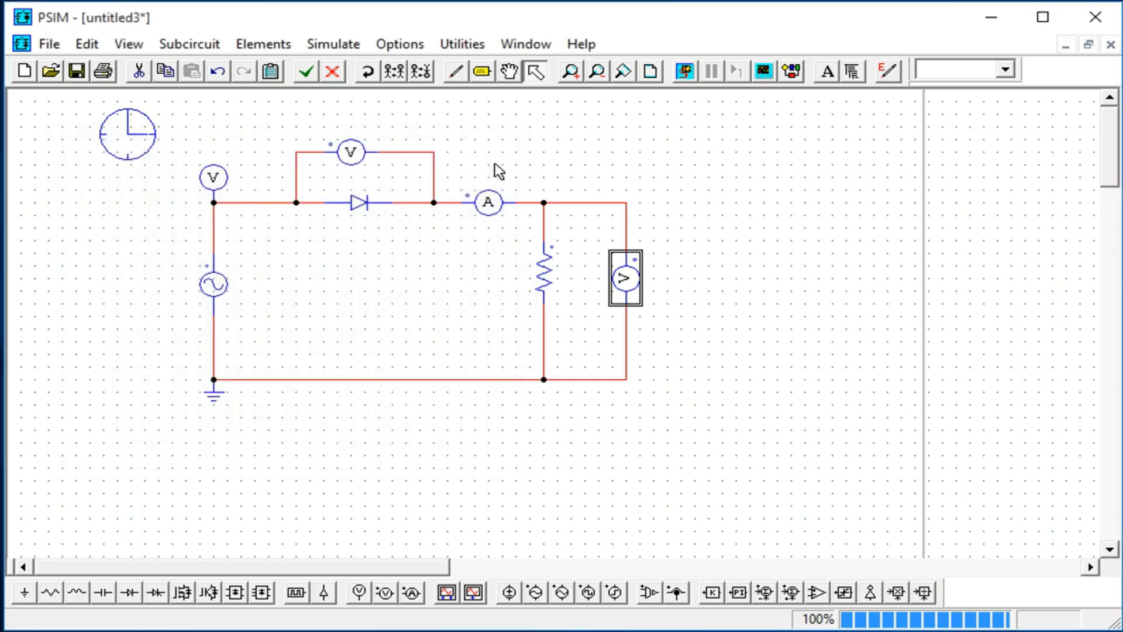
Rerun the simulation with the new time settings and plot the source voltage e
{"action": "left_click", "coordinate": [686, 71]}
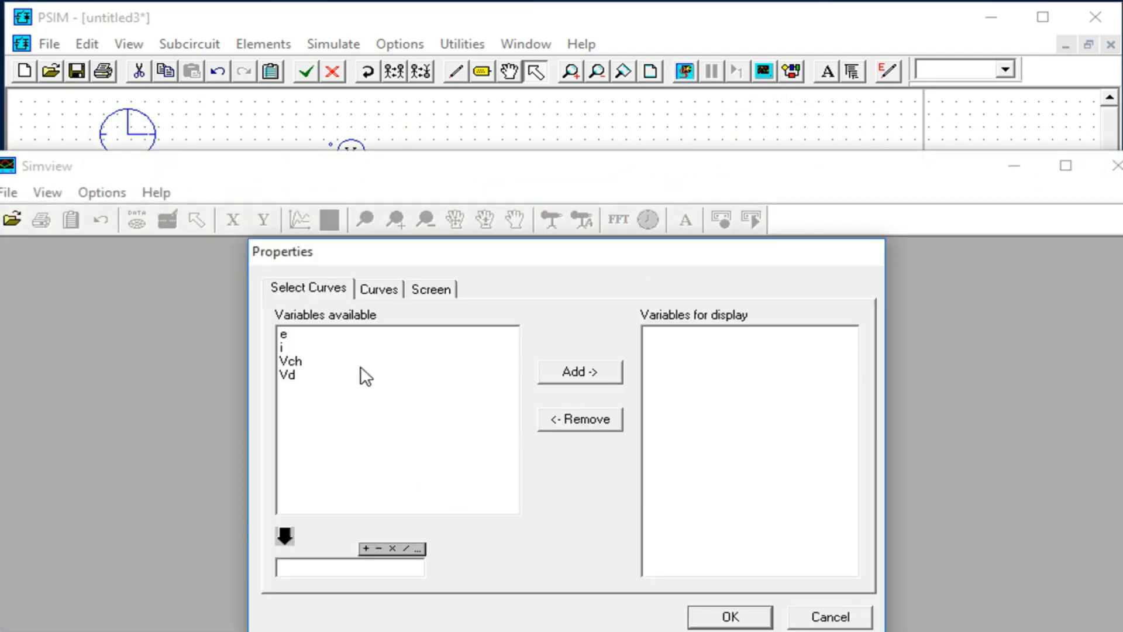
{"action": "double_click", "coordinate": [308, 334]}
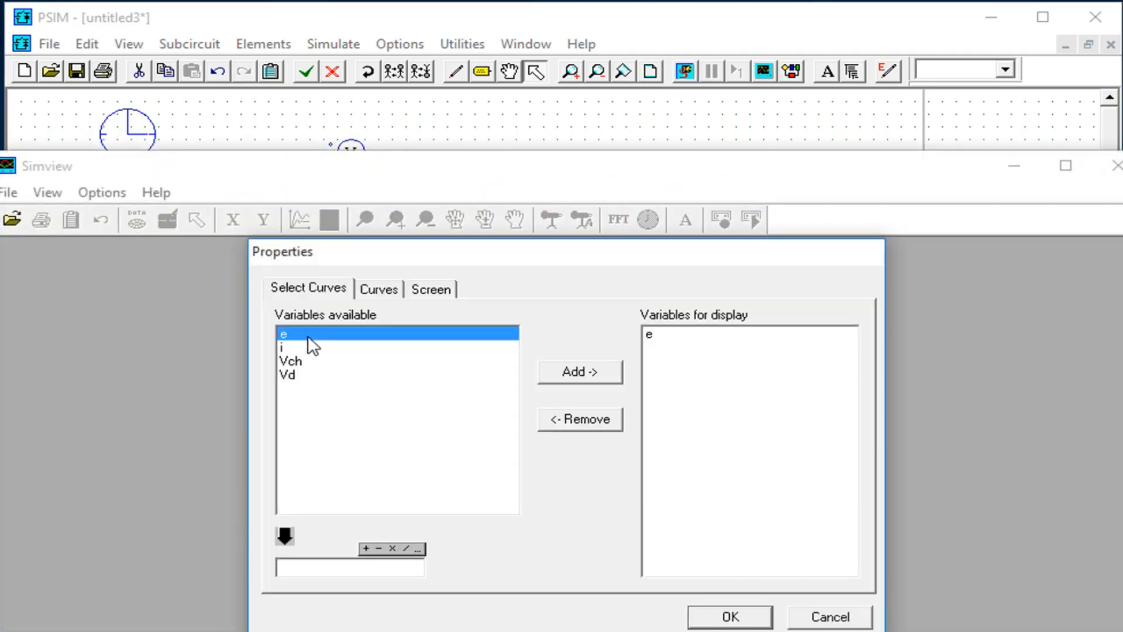
{"action": "left_click", "coordinate": [721, 617]}
Reposition and resize the waveform viewer window so the whole plot of e fits on the display
{"action": "left_click_drag", "start_coordinate": [168, 178], "coordinate": [214, 172]}
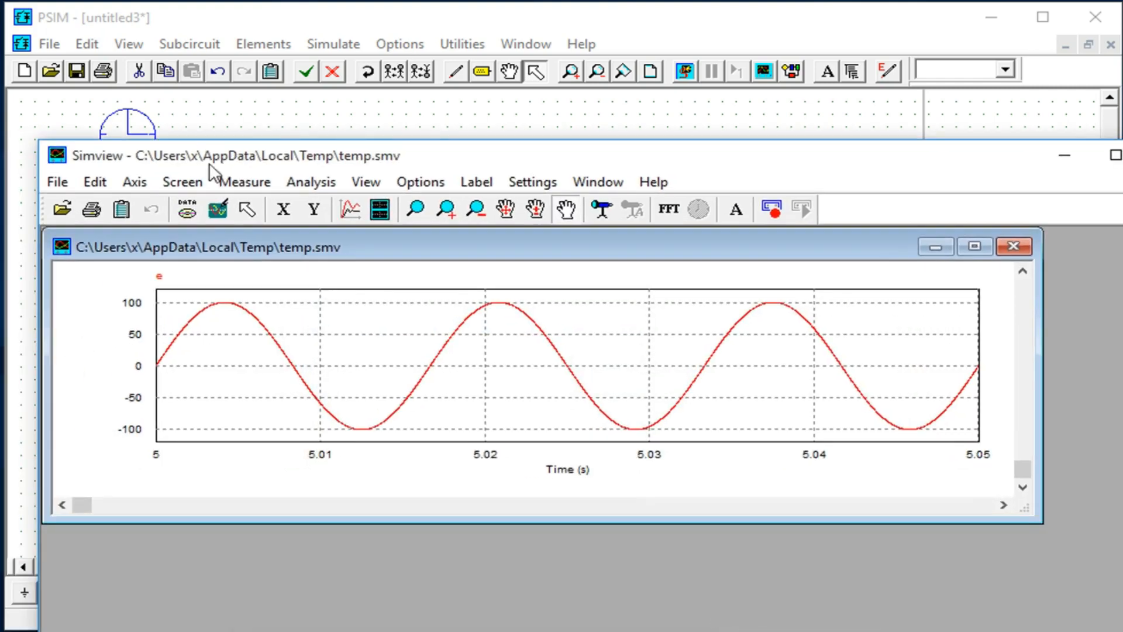
{"action": "left_click_drag", "start_coordinate": [39, 244], "coordinate": [185, 247]}
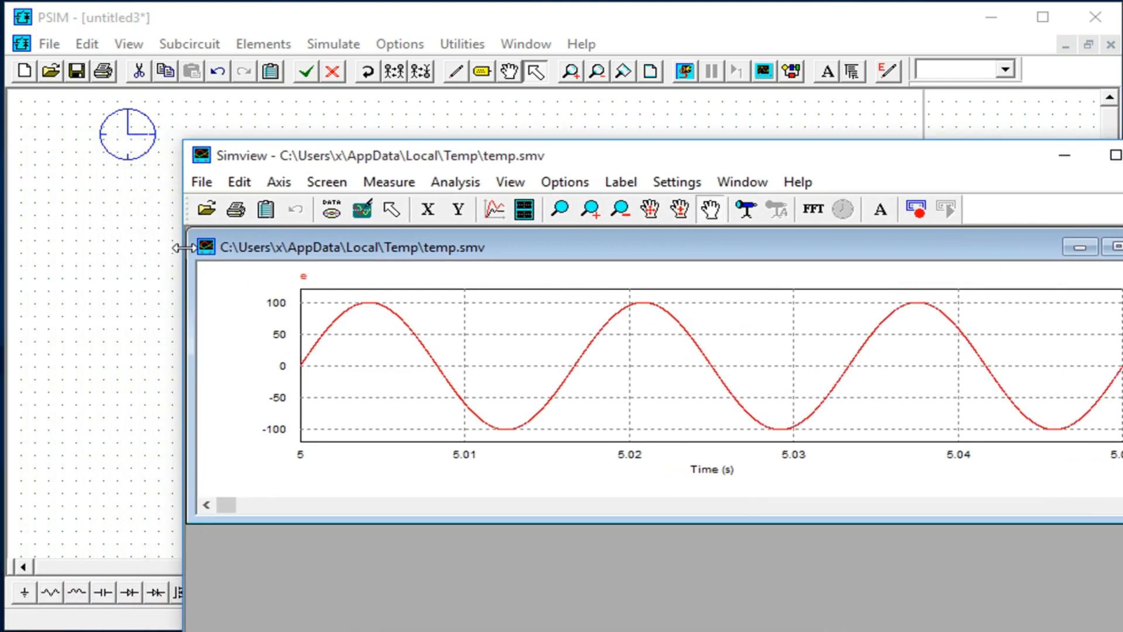
{"action": "left_click_drag", "start_coordinate": [530, 164], "coordinate": [411, 66]}
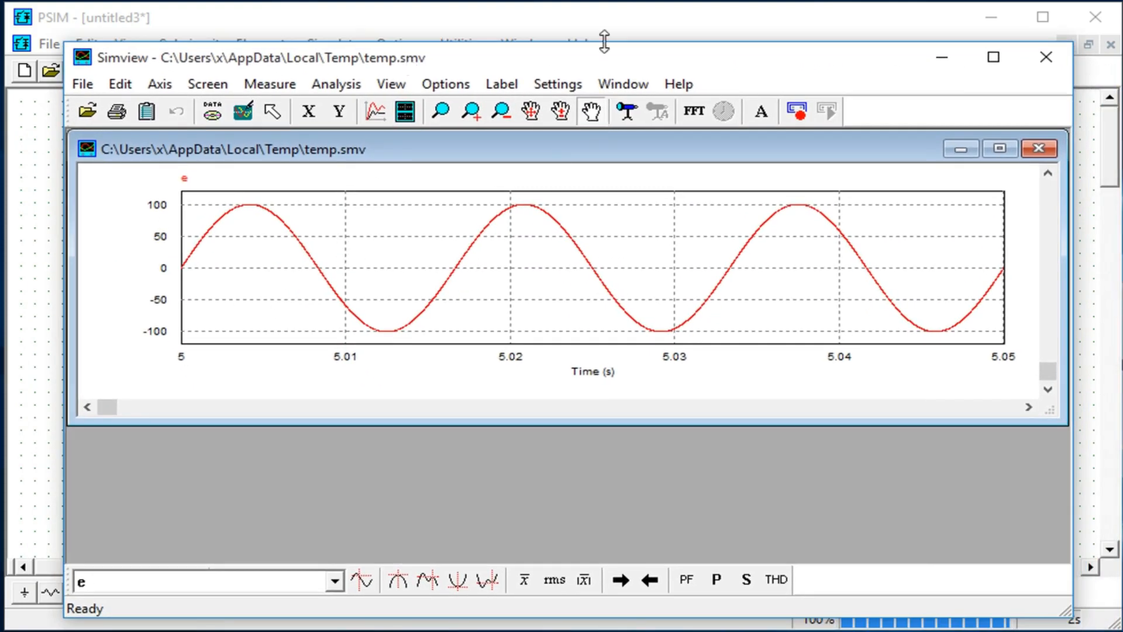
{"action": "left_click_drag", "start_coordinate": [604, 41], "coordinate": [604, 6]}
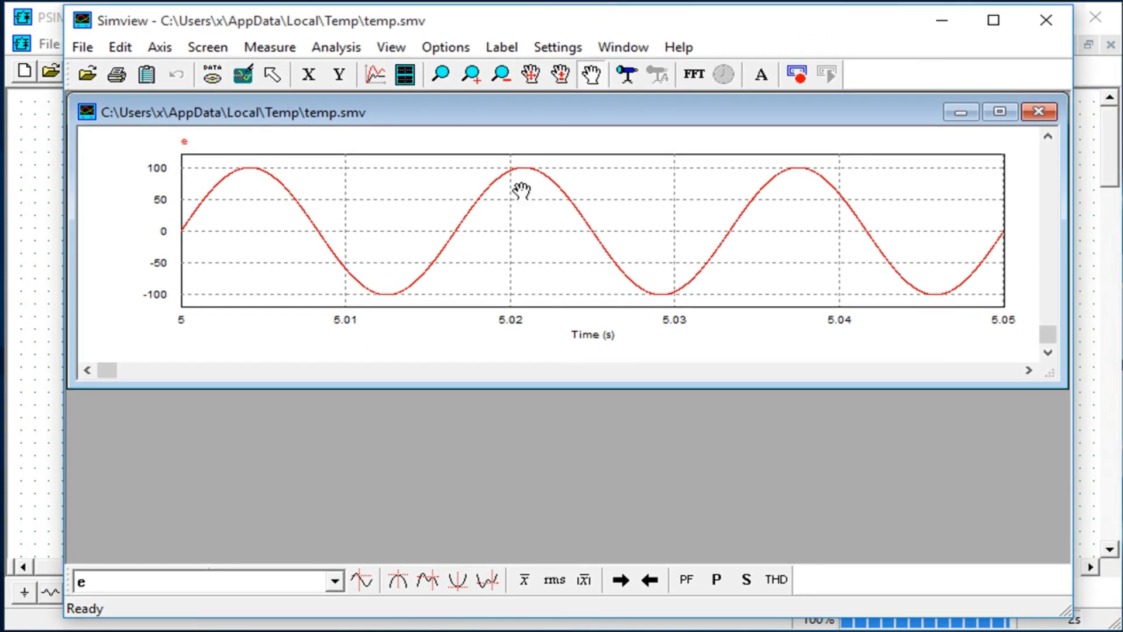
Add two separate graphs below the source voltage, one for Vd and one for Vch
{"action": "left_click", "coordinate": [405, 74]}
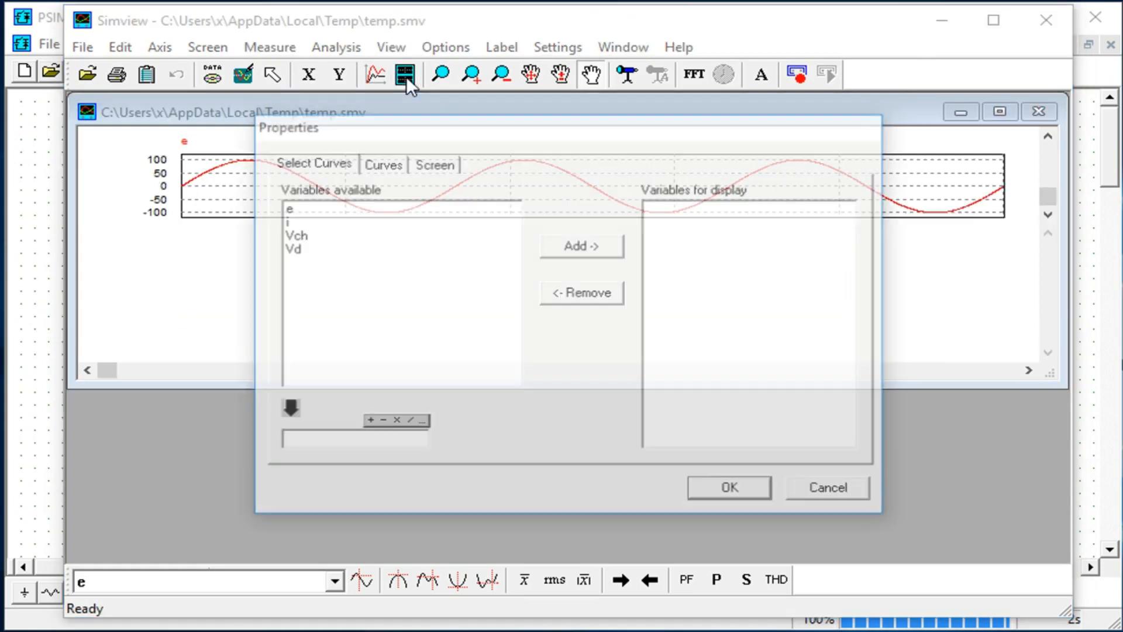
{"action": "double_click", "coordinate": [321, 247]}
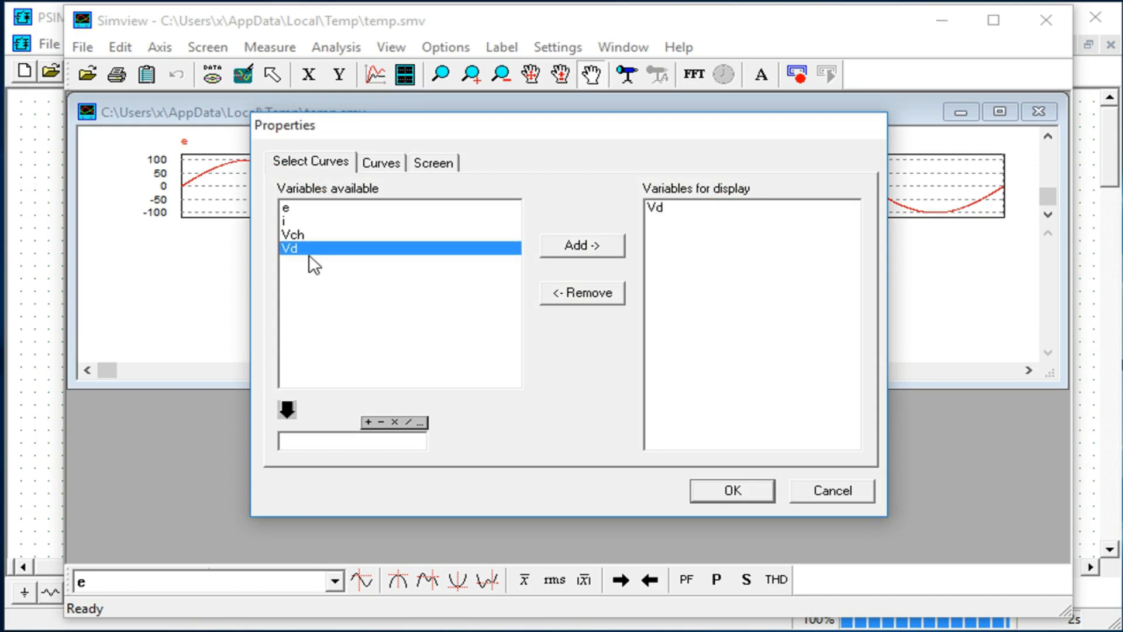
{"action": "left_click", "coordinate": [709, 490]}
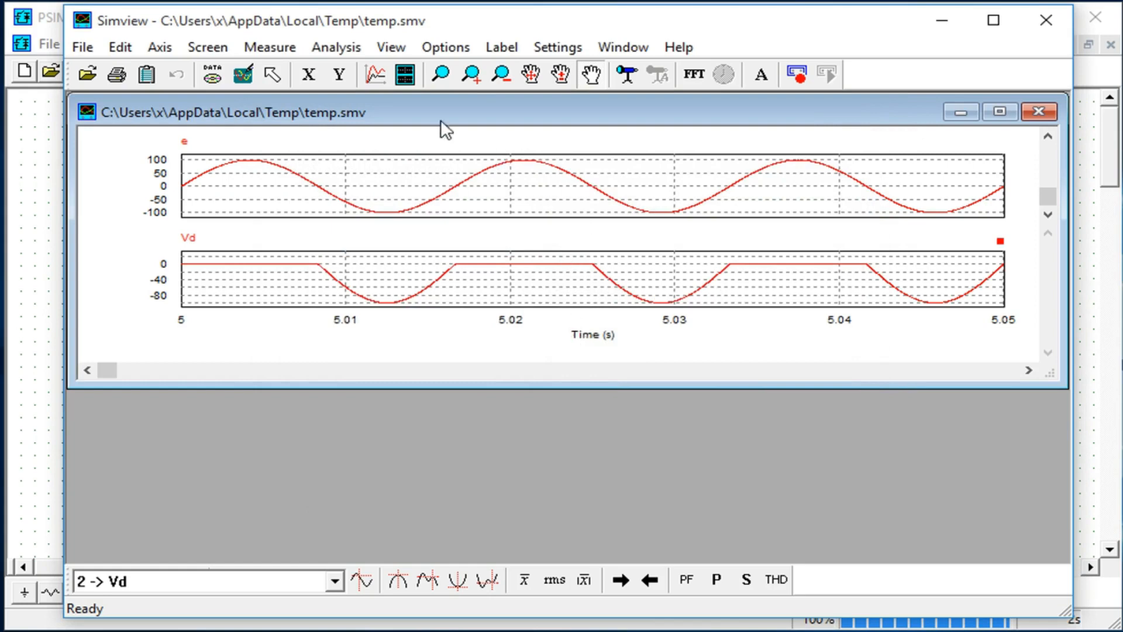
{"action": "left_click", "coordinate": [406, 79]}
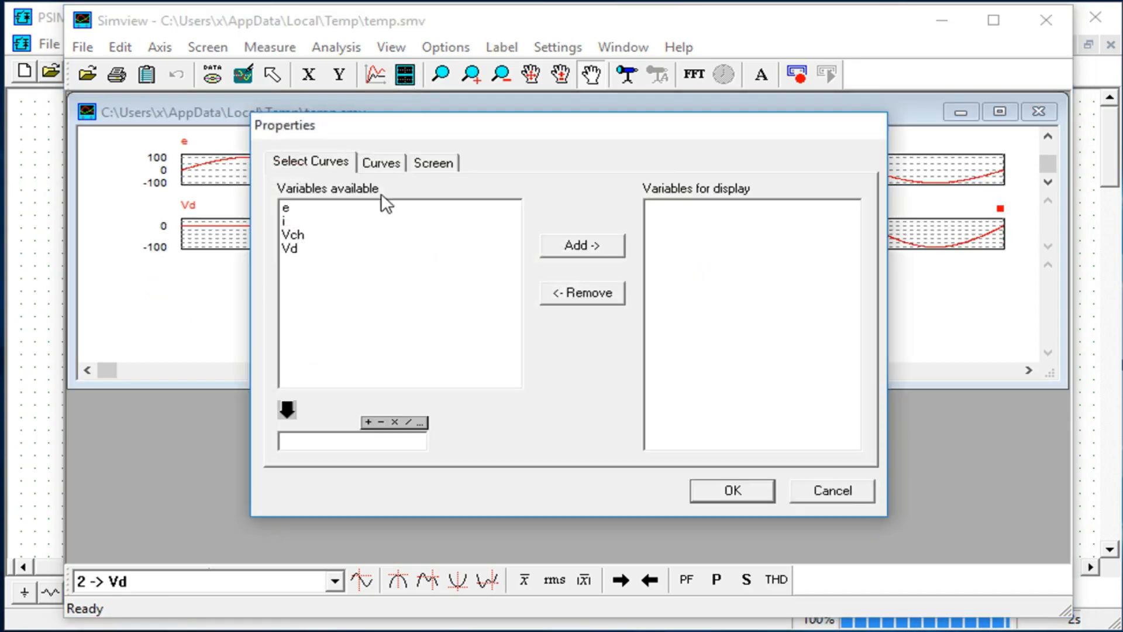
{"action": "double_click", "coordinate": [334, 235]}
{"action": "left_click", "coordinate": [721, 499]}
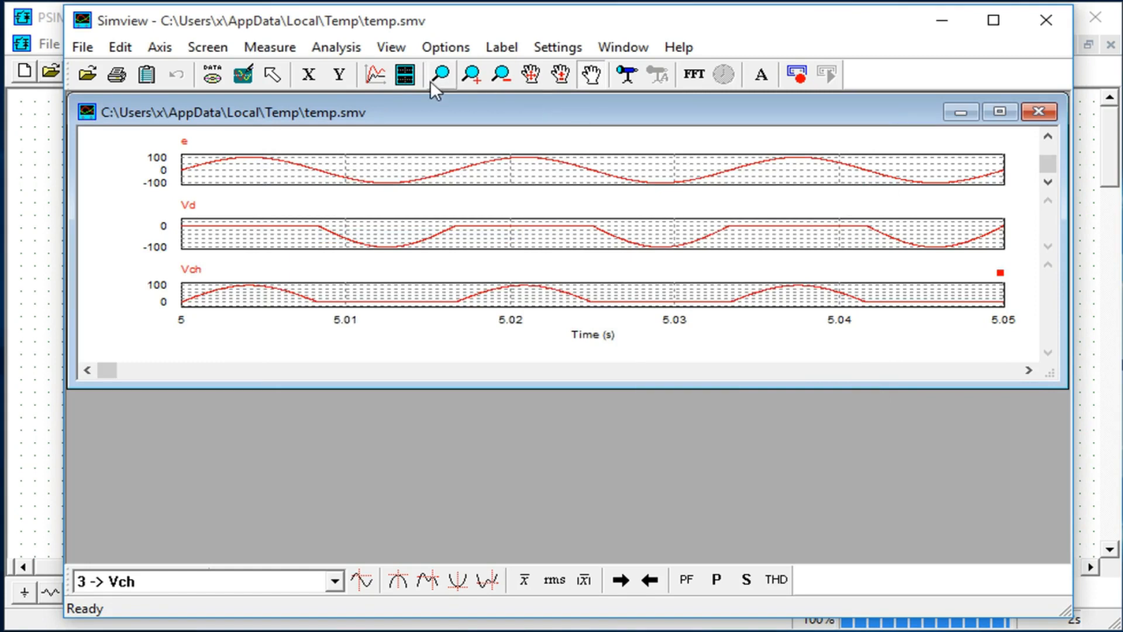
Add a fourth graph for the current i and enlarge the plot window to make all four waveforms taller
{"action": "left_click", "coordinate": [409, 75]}
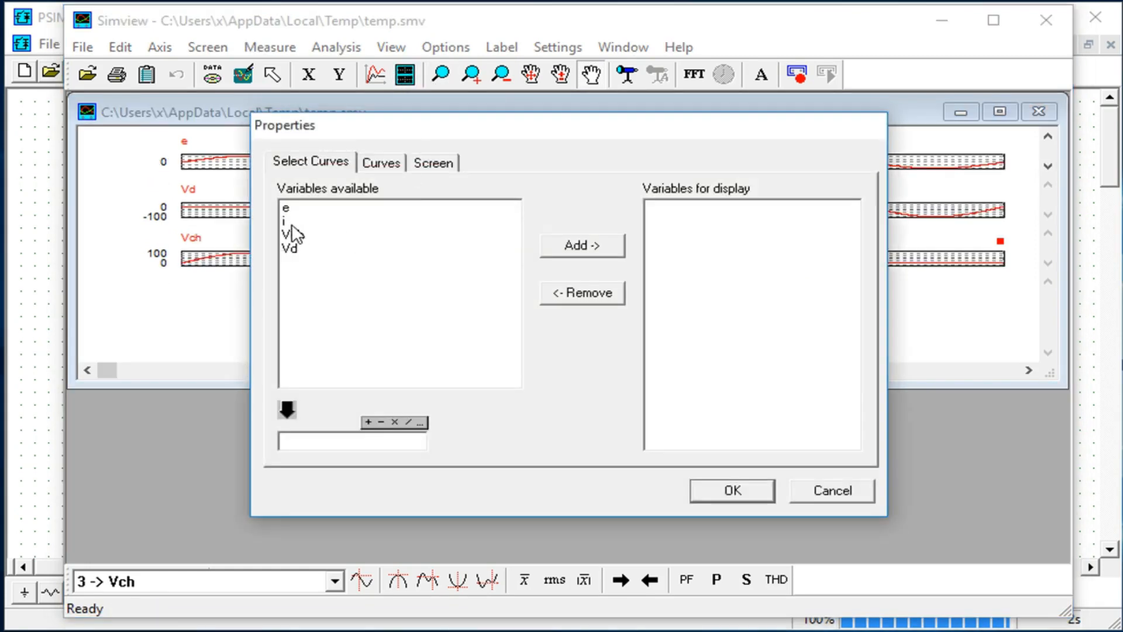
{"action": "double_click", "coordinate": [290, 224]}
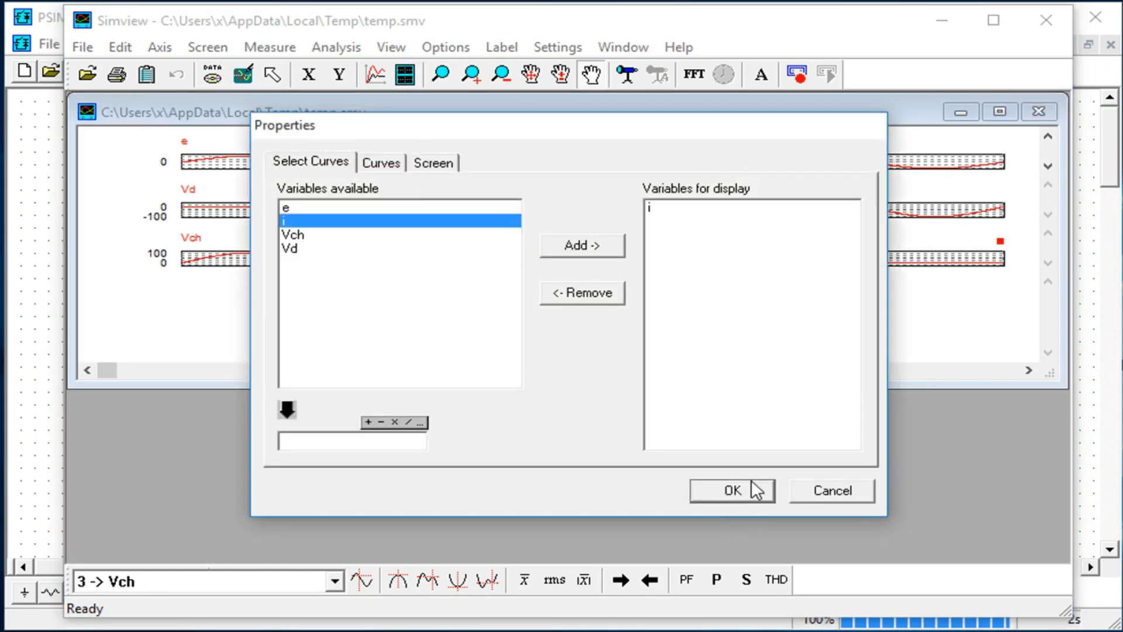
{"action": "left_click", "coordinate": [725, 496]}
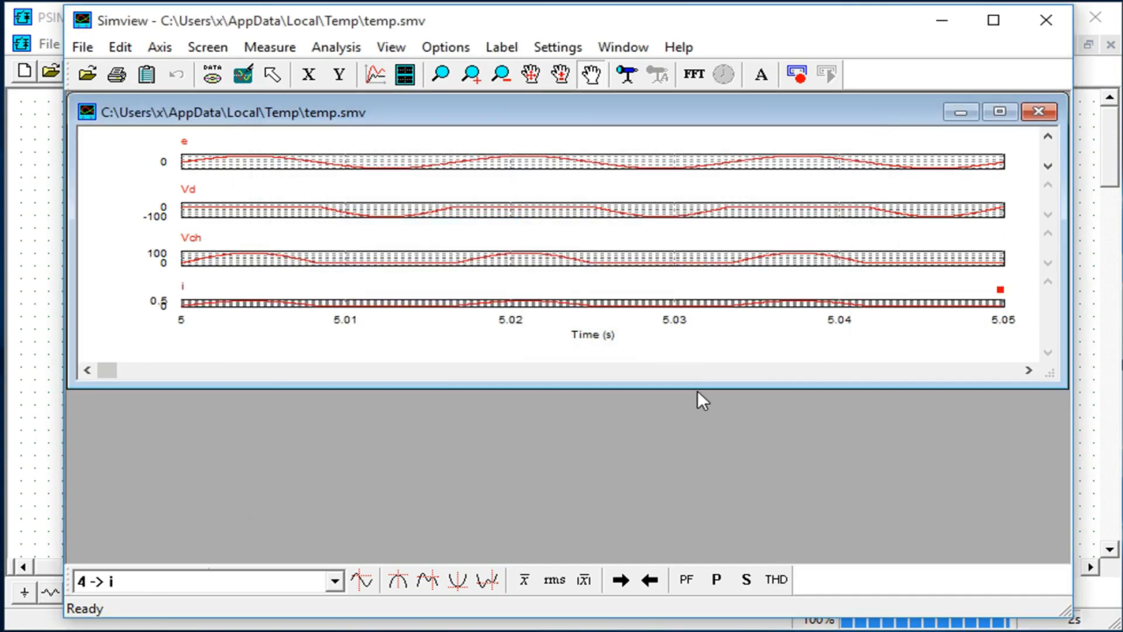
{"action": "left_click_drag", "start_coordinate": [700, 384], "coordinate": [709, 557]}
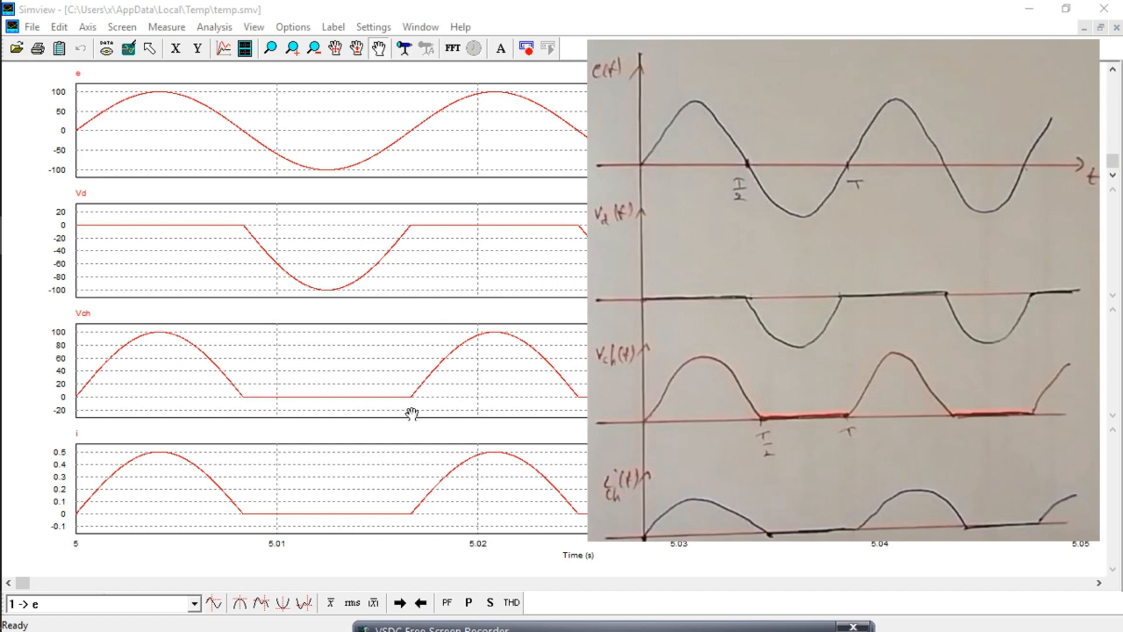
{"action": "mouse_move", "coordinate": [34, 225]}
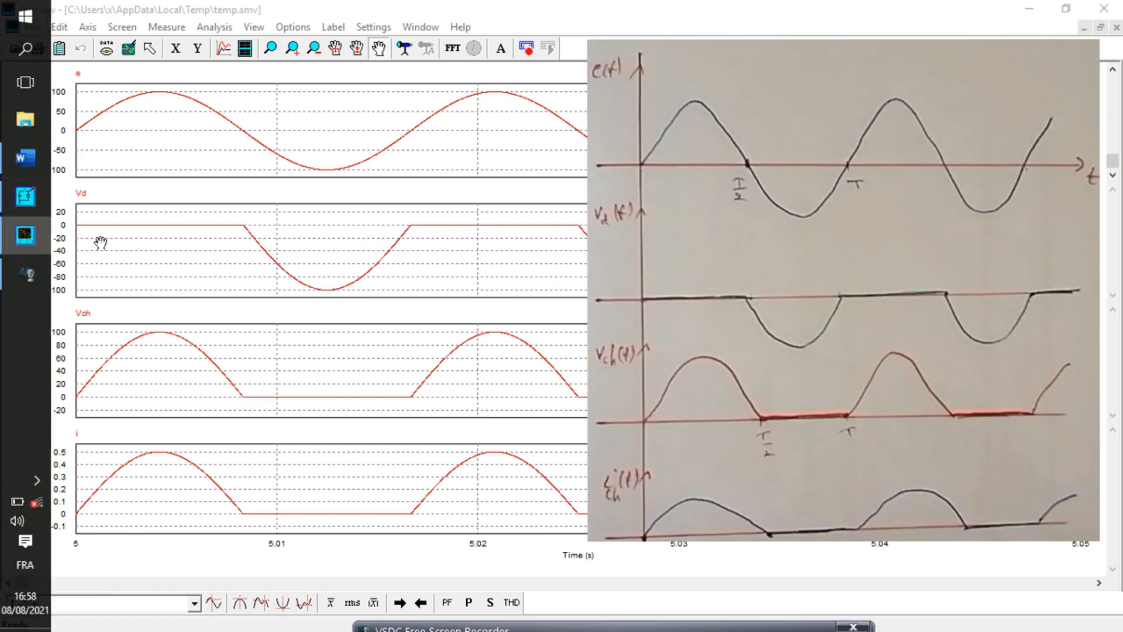